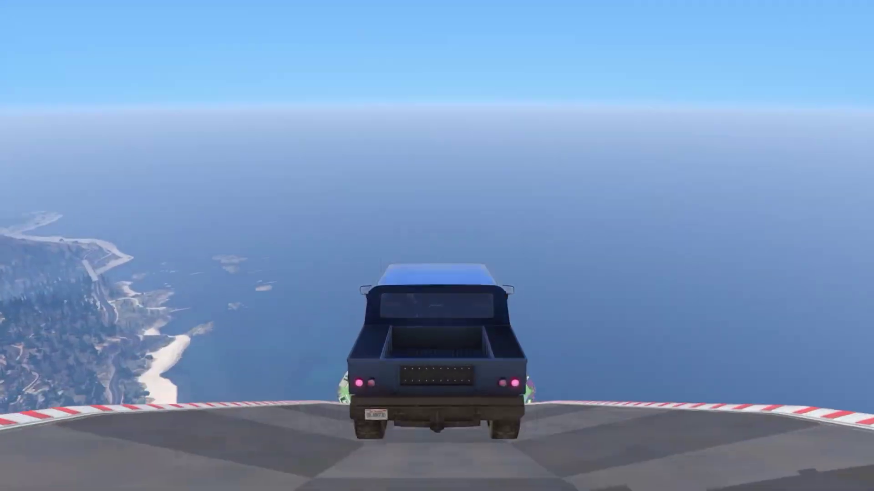
# Keep the blue pickup accelerating along the wavy stunt track up toward the Twitch arch
pyautogui.press('w')
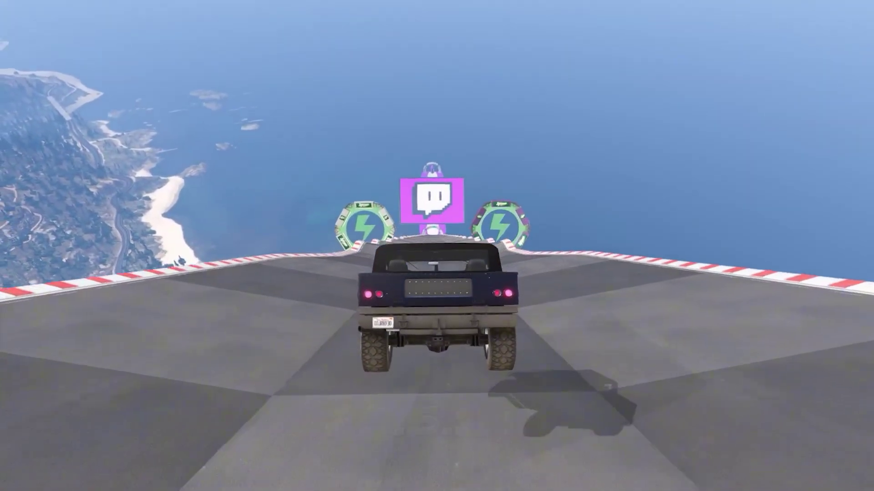
pyautogui.press('w')
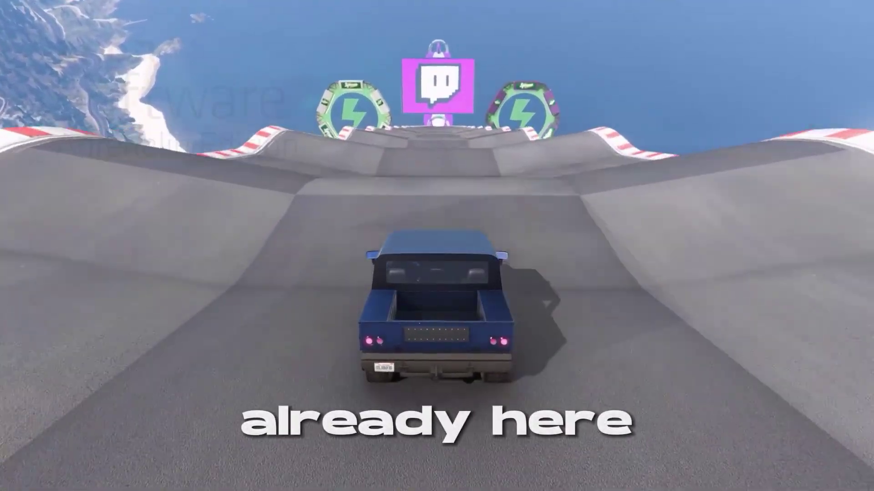
pyautogui.press('w')
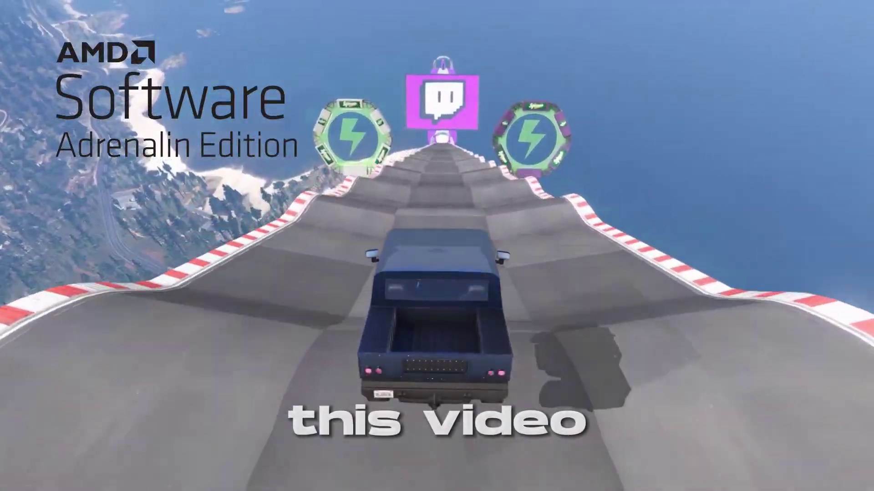
pyautogui.press('w')
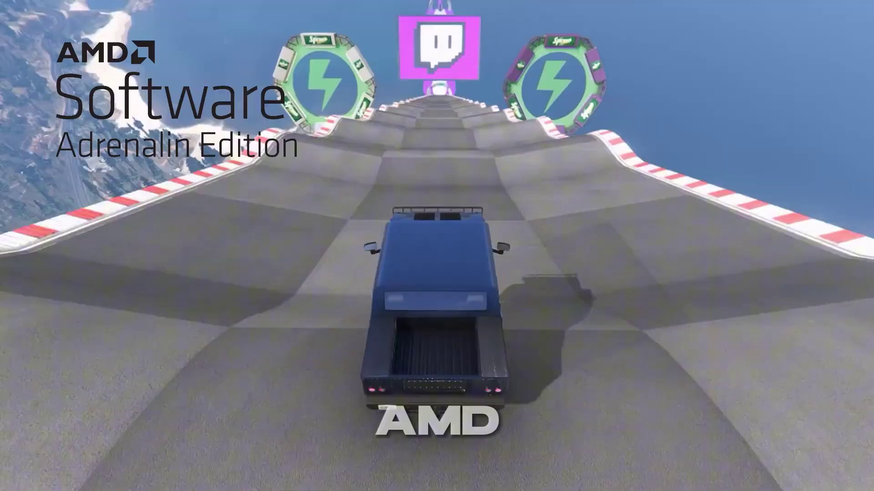
pyautogui.press('w')
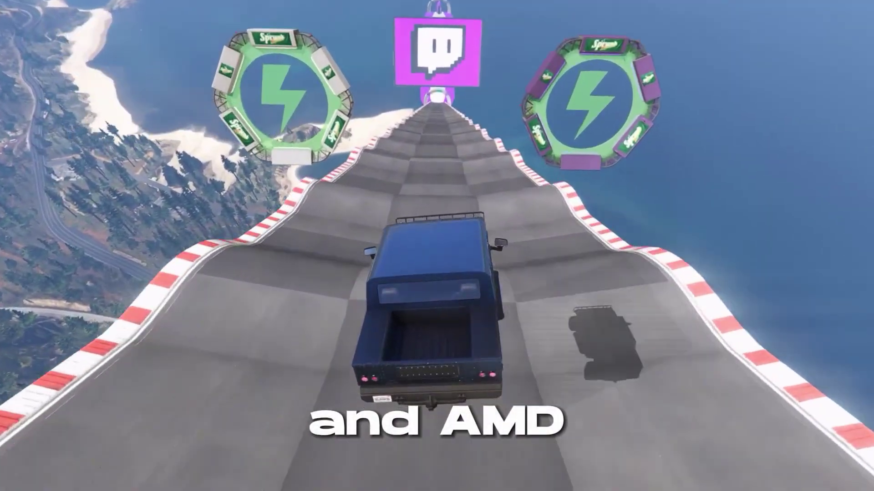
pyautogui.press('w')
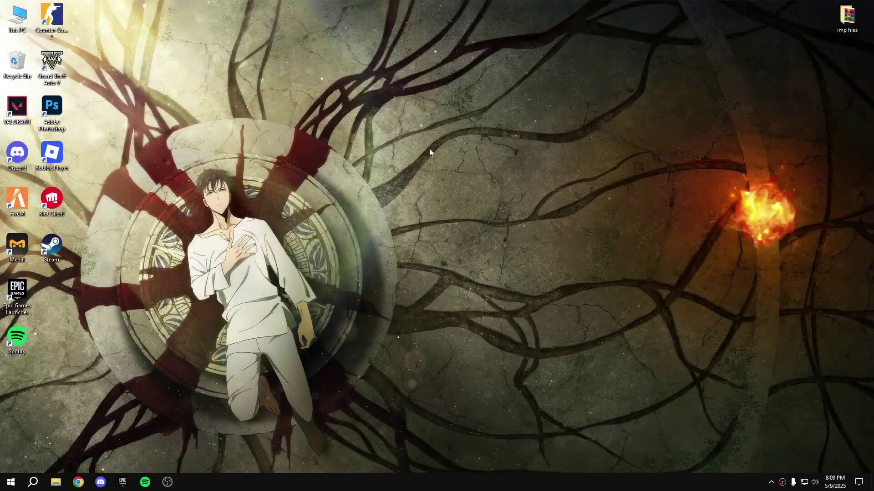
# Launch AMD Software: Adrenalin Edition from the desktop right-click menu
pyautogui.rightClick(406, 150)
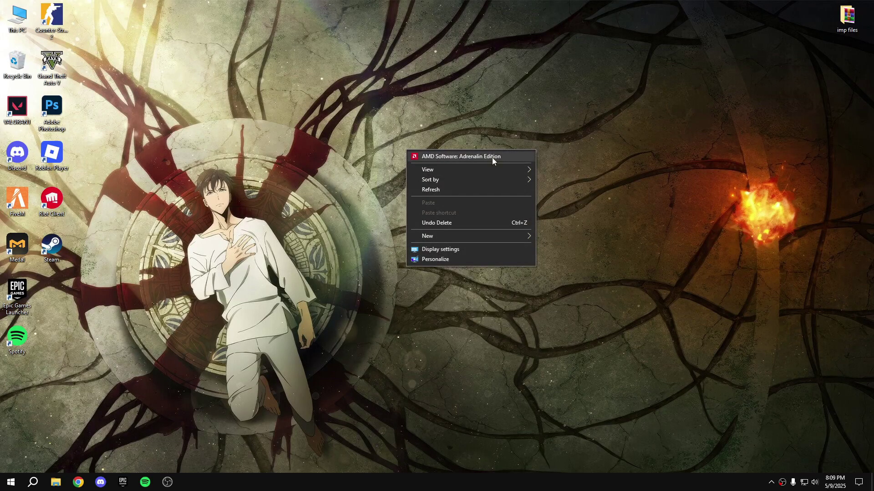
pyautogui.click(457, 156)
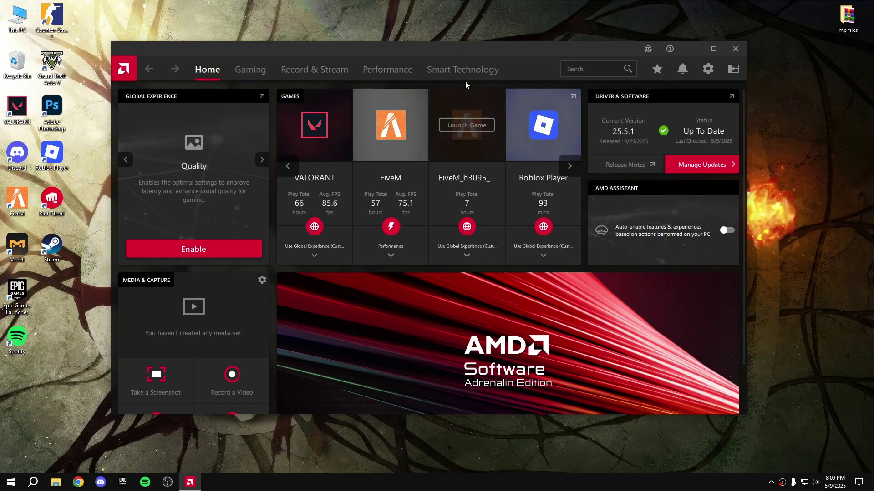
# Go to the global Gaming > Graphics settings
pyautogui.click(249, 73)
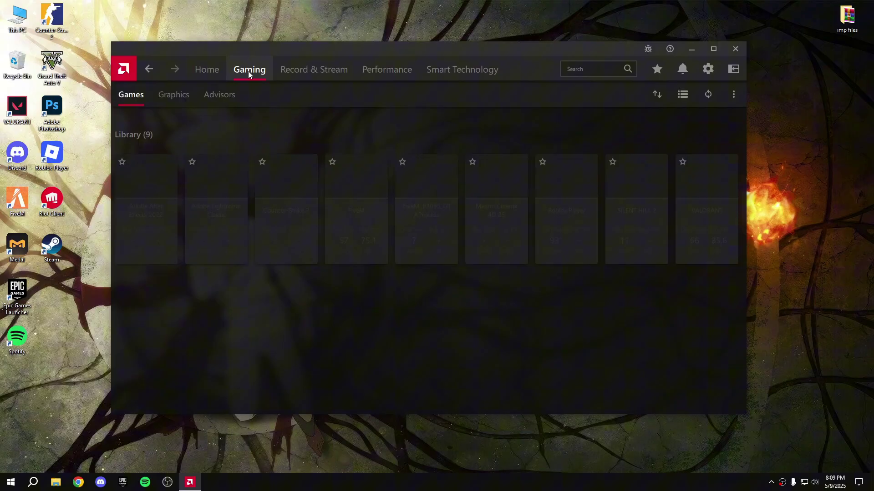
pyautogui.click(197, 90)
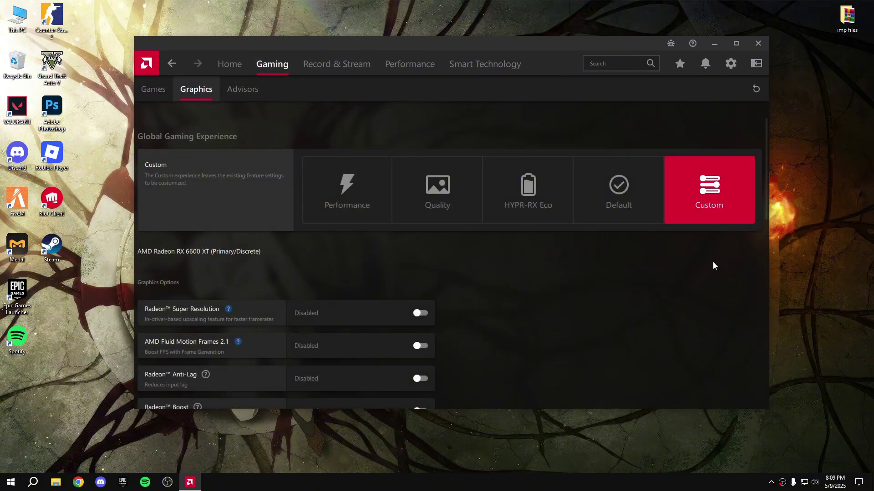
pyautogui.scroll(-12, 671, 286)
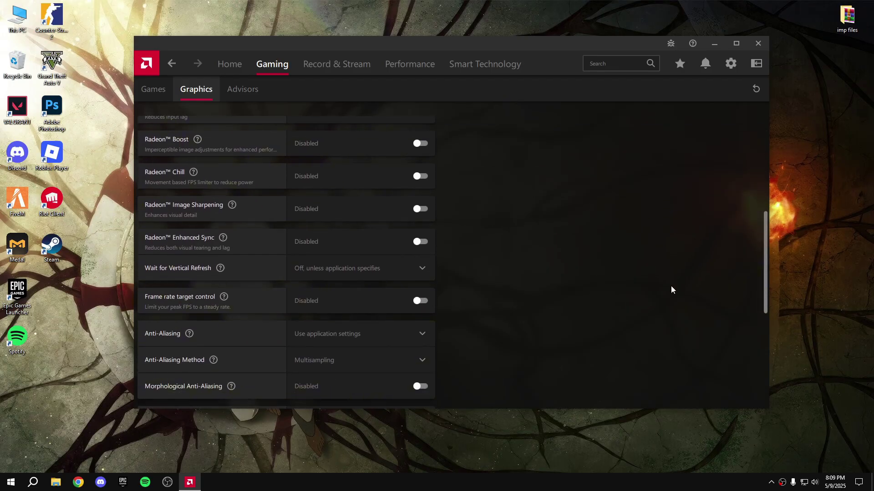
pyautogui.scroll(10, 589, 312)
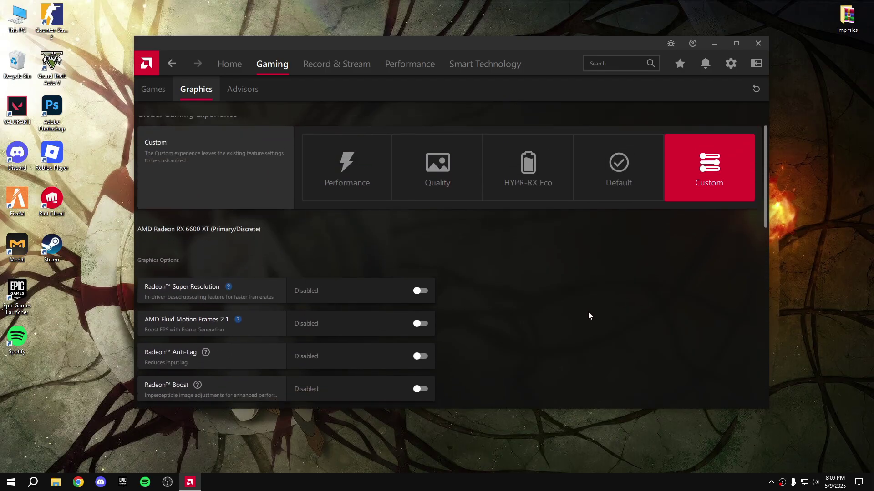
pyautogui.scroll(-1, 587, 312)
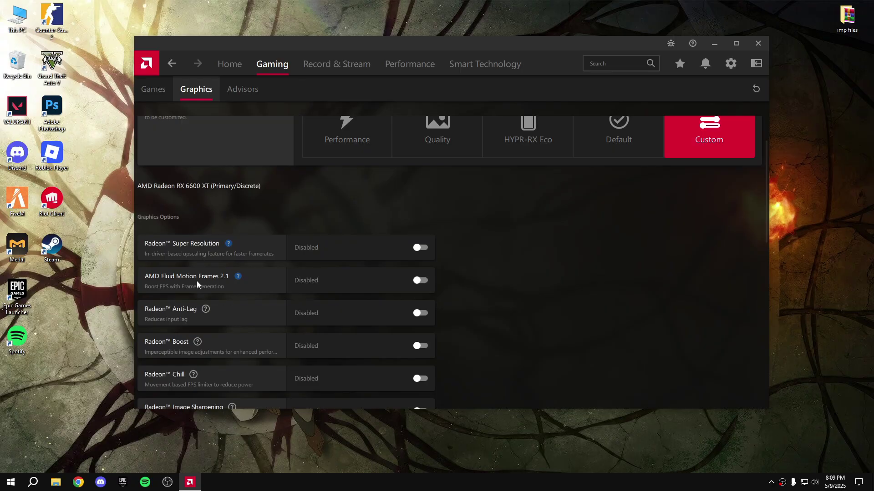
# Enable Fluid Motion Frames 2.1 with Search Mode High and Performance Mode Performance, with Anti-Lag on
pyautogui.click(422, 280)
pyautogui.click(362, 310)
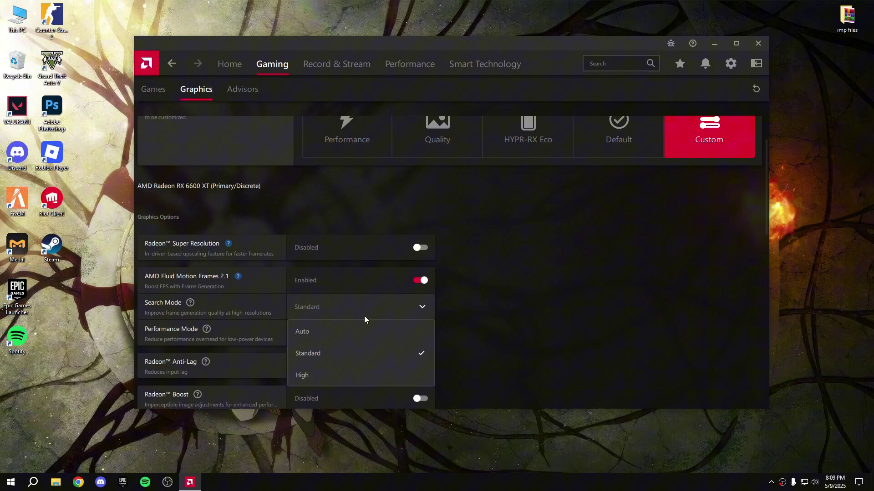
pyautogui.click(335, 376)
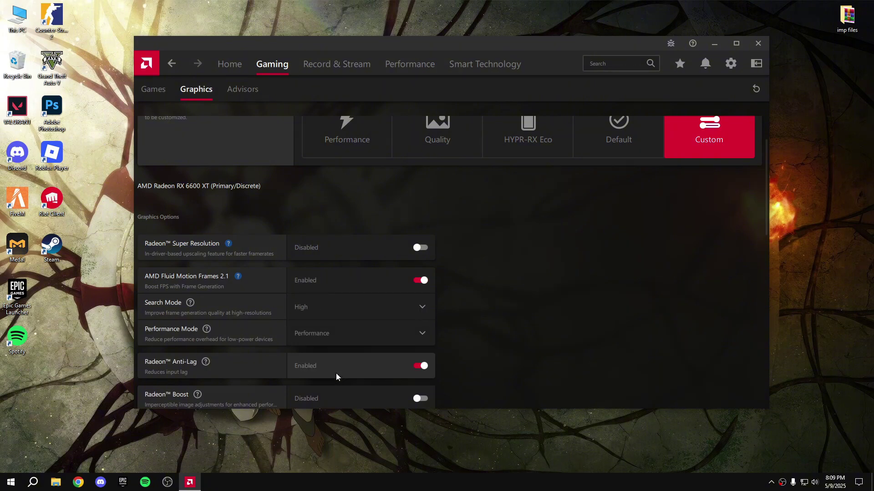
pyautogui.click(346, 334)
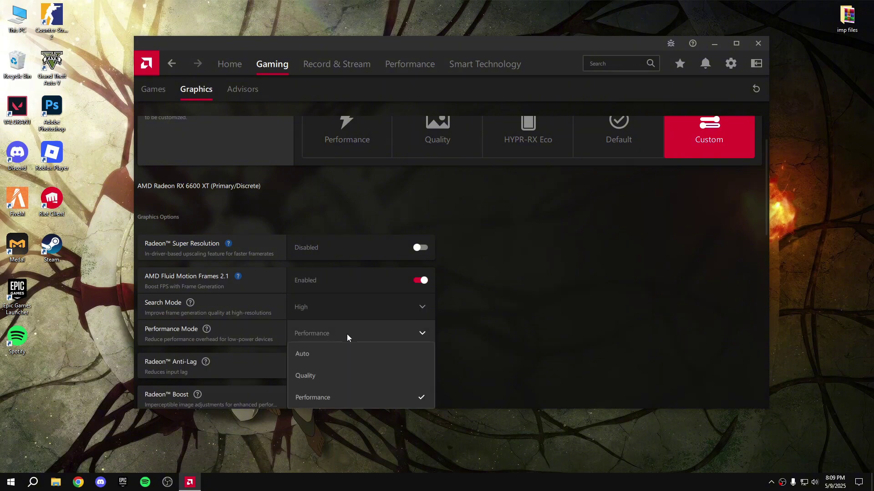
pyautogui.click(335, 396)
pyautogui.scroll(-1, 465, 343)
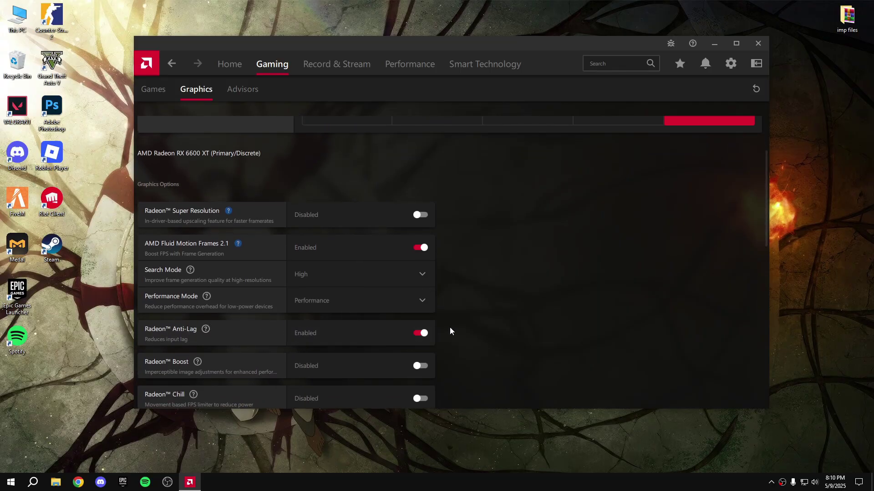
pyautogui.scroll(-2, 450, 327)
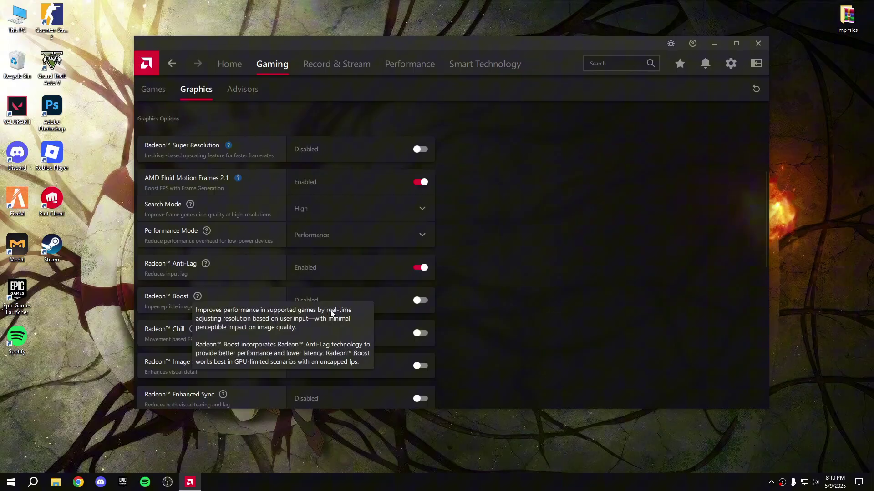
pyautogui.scroll(-2, 540, 291)
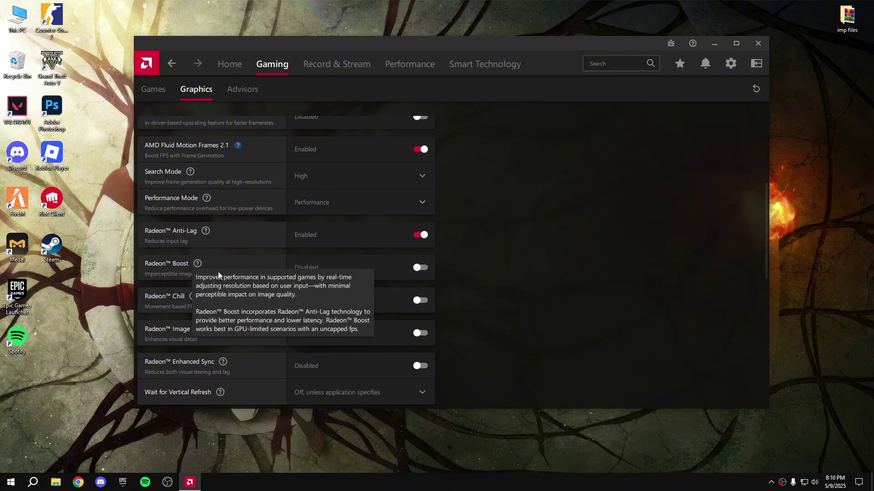
pyautogui.scroll(-12, 473, 237)
pyautogui.scroll(2, 350, 196)
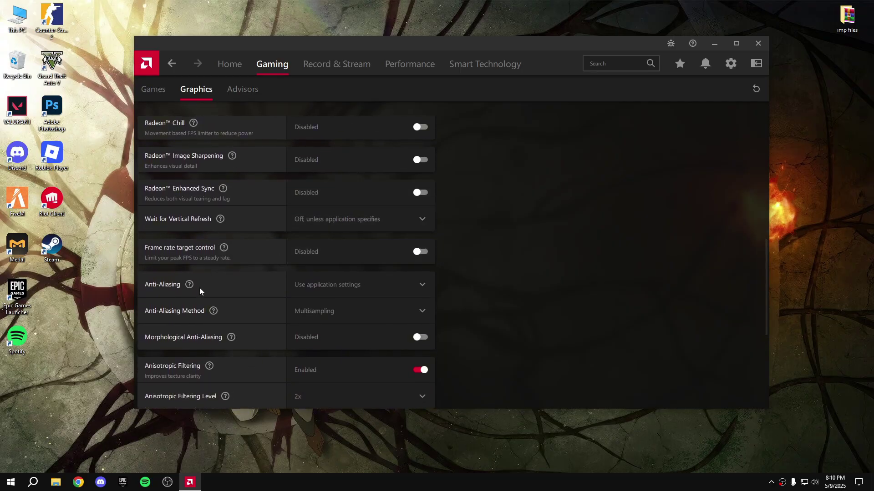
# Keep Anti-Aliasing on Use application settings with the Multisampling method
pyautogui.click(363, 287)
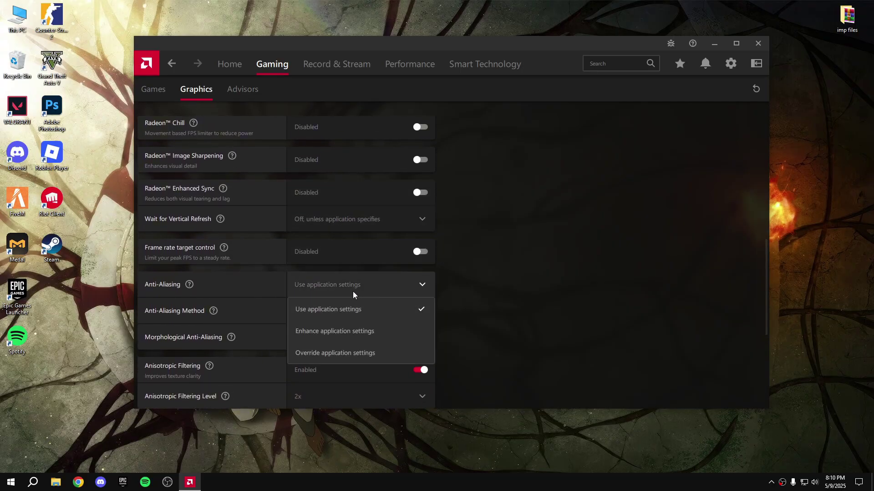
pyautogui.click(327, 309)
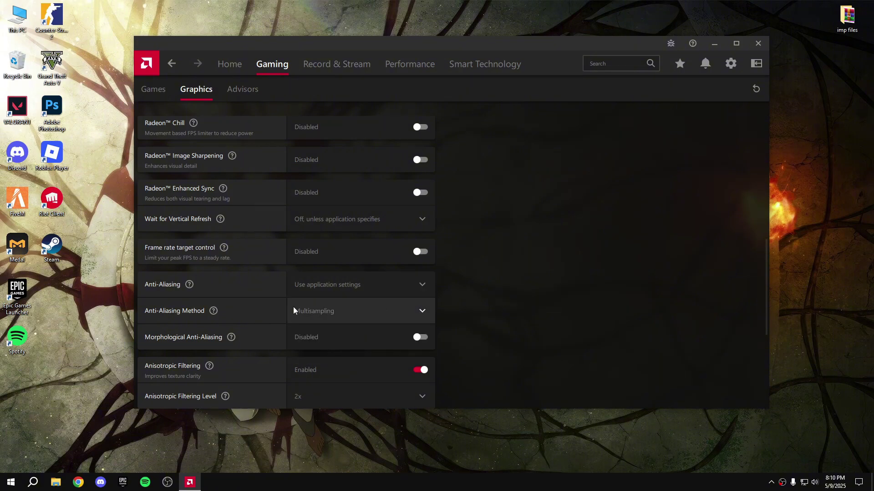
pyautogui.click(322, 312)
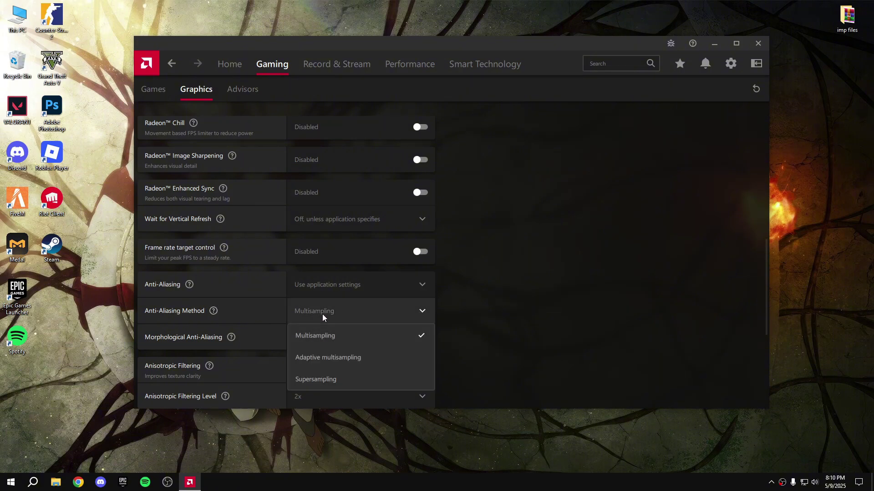
pyautogui.click(322, 338)
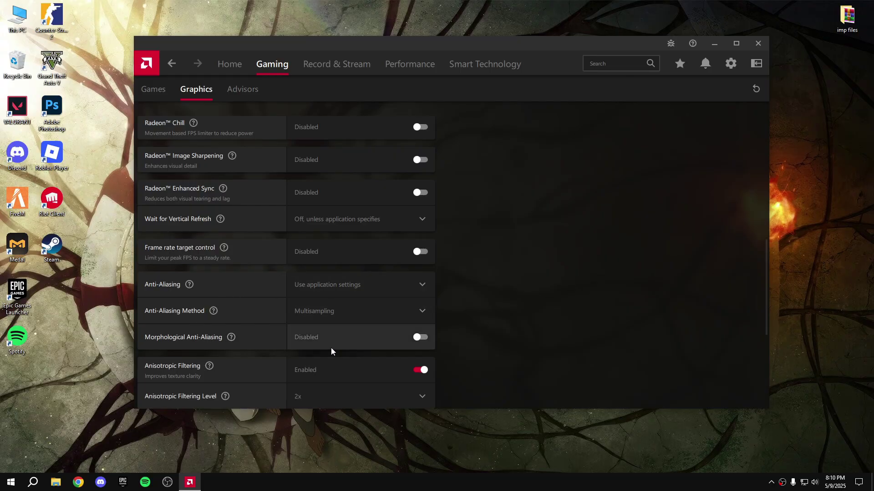
pyautogui.scroll(-1, 381, 337)
pyautogui.scroll(-1, 173, 301)
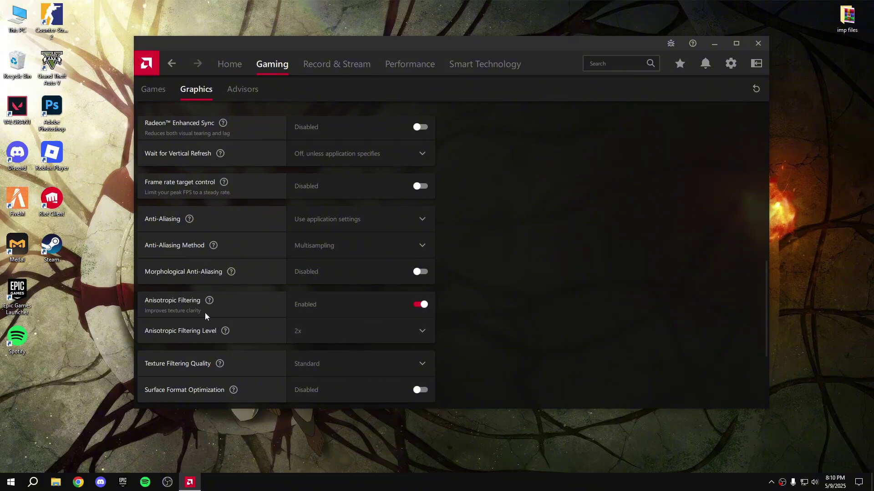
# Leave Anisotropic Filtering at 2x, set Texture Filtering Quality to Performance, keep Tessellation AMD optimized
pyautogui.click(318, 332)
pyautogui.click(284, 331)
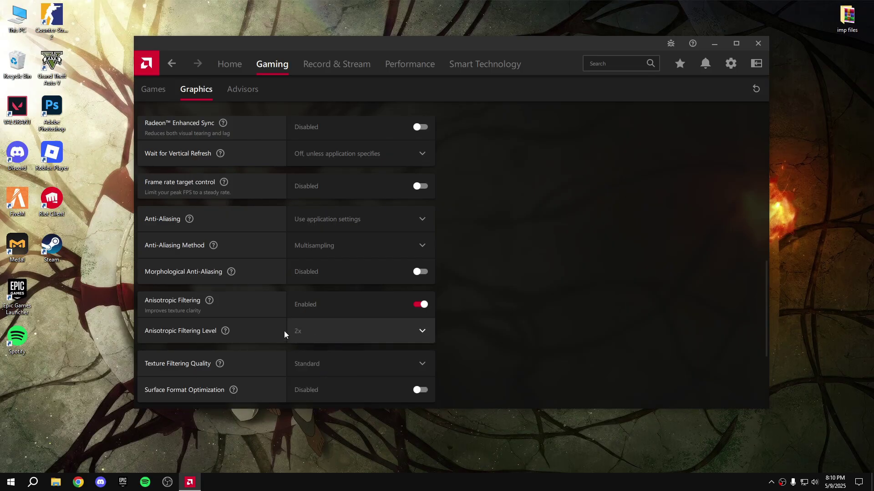
pyautogui.scroll(-1, 473, 318)
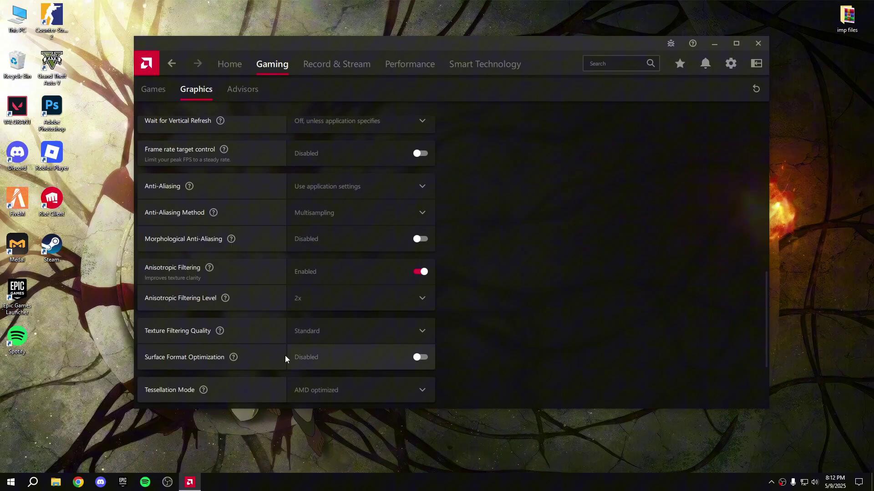
pyautogui.click(315, 335)
pyautogui.click(322, 397)
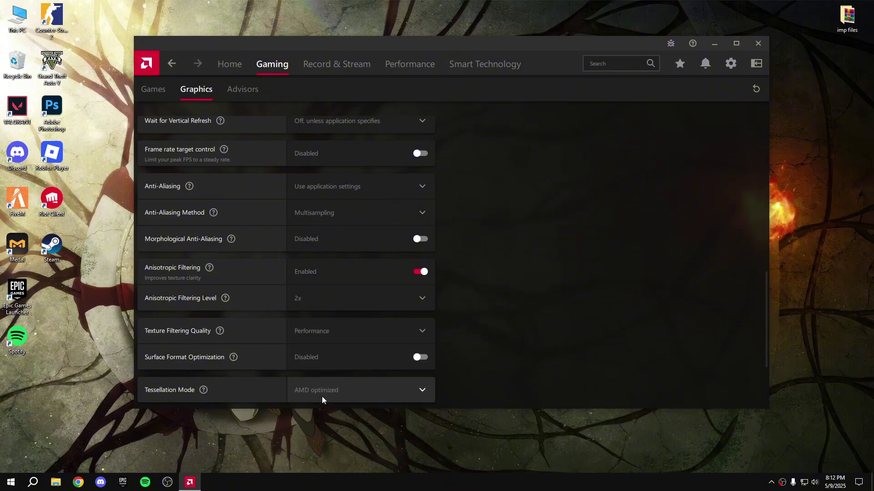
pyautogui.scroll(-2, 463, 355)
pyautogui.scroll(-1, 463, 351)
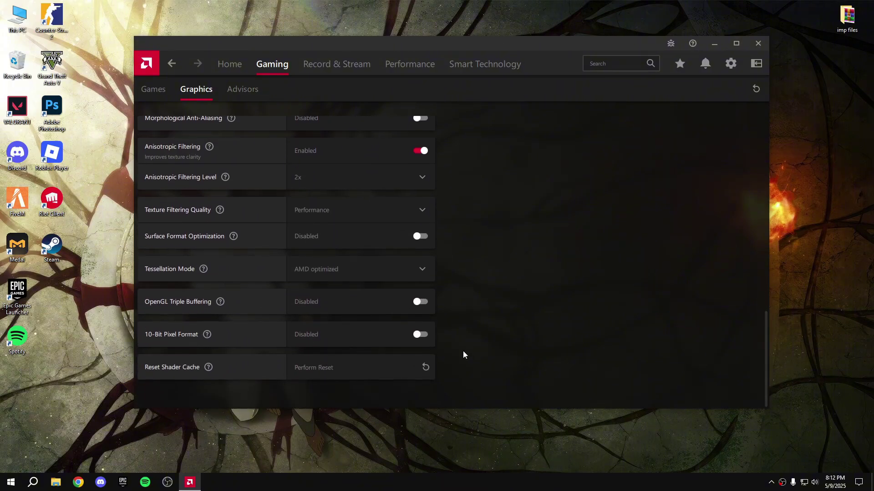
pyautogui.click(341, 272)
pyautogui.click(342, 272)
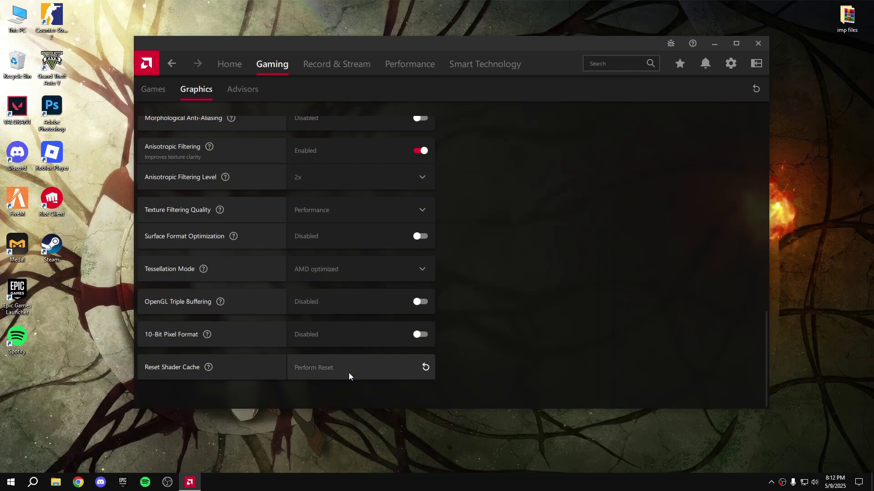
# Reset the shader cache, confirm it, and view the Game Advisor recommendations
pyautogui.click(323, 372)
pyautogui.click(507, 280)
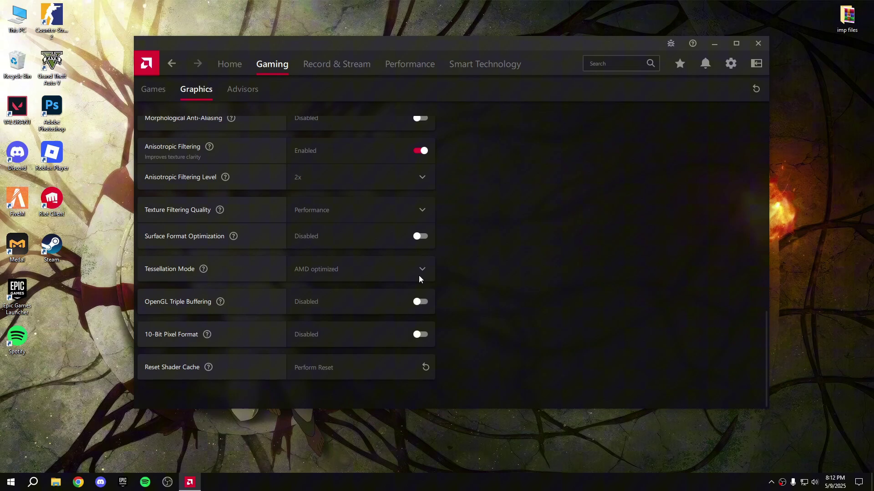
pyautogui.scroll(10, 409, 318)
pyautogui.click(238, 92)
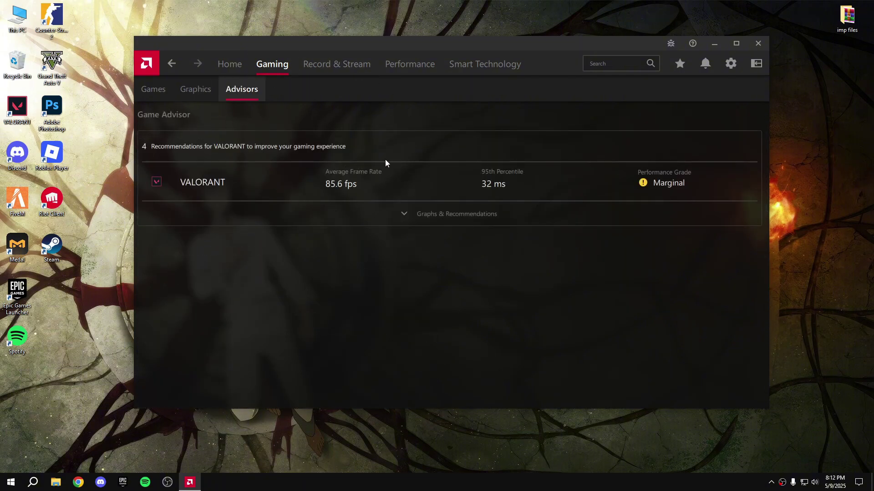
# Review the Record & Stream settings for bit rates, microphone recording and Instant Replay, unchanged
pyautogui.click(307, 70)
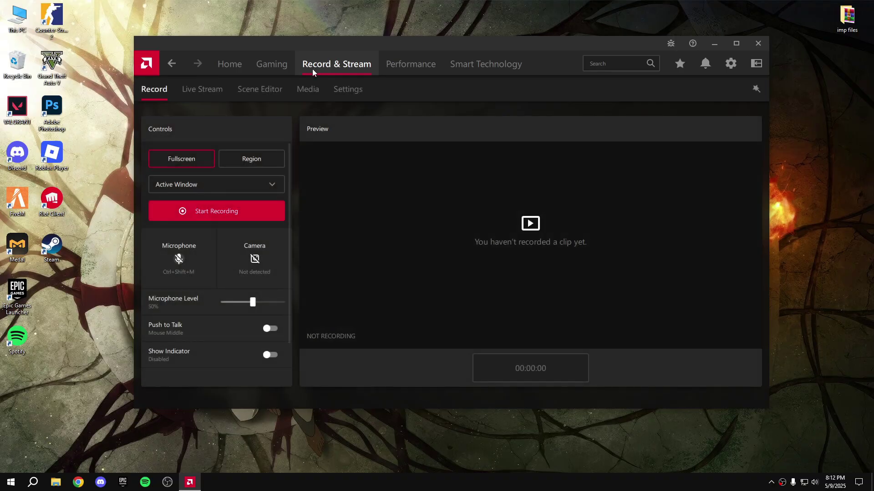
pyautogui.click(348, 93)
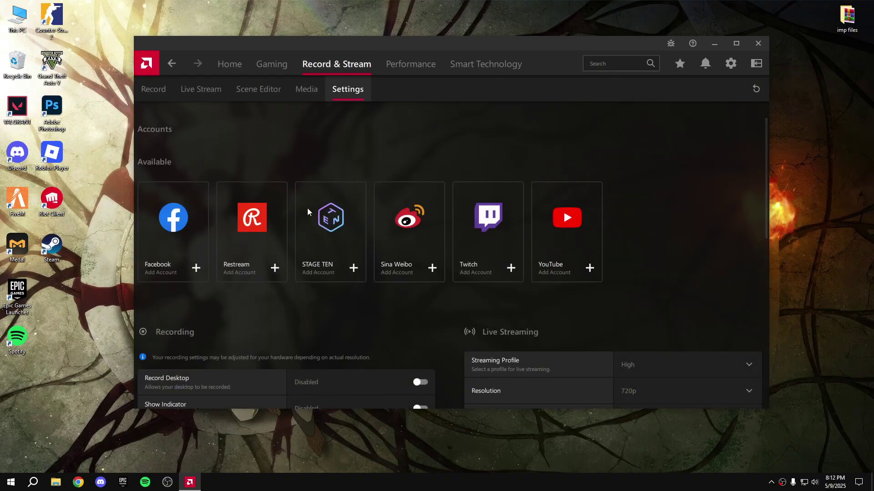
pyautogui.scroll(-9, 316, 261)
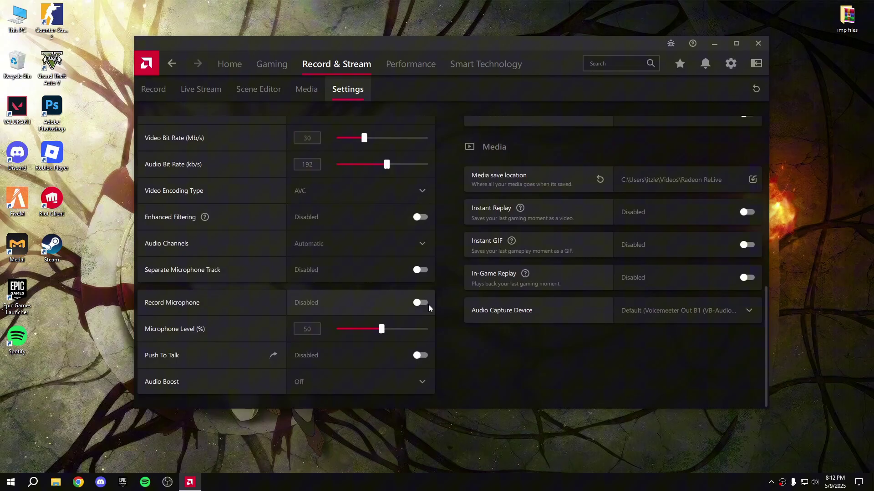
pyautogui.scroll(10, 400, 228)
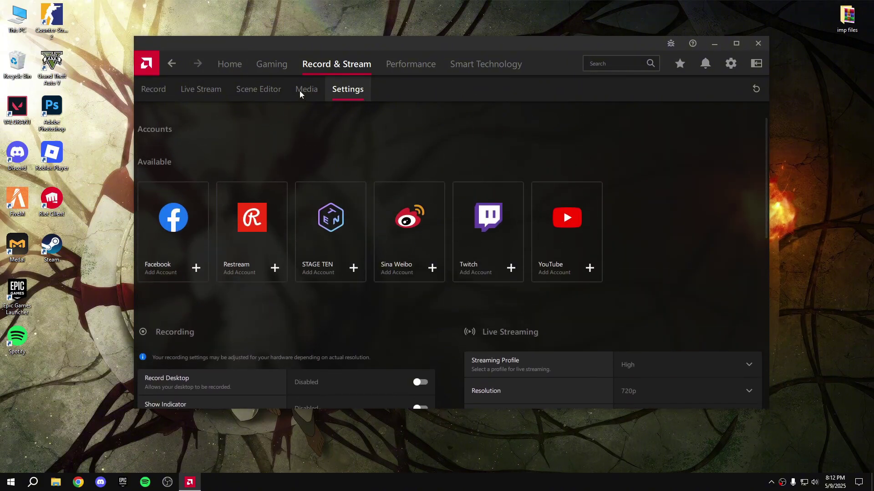
pyautogui.scroll(-10, 501, 164)
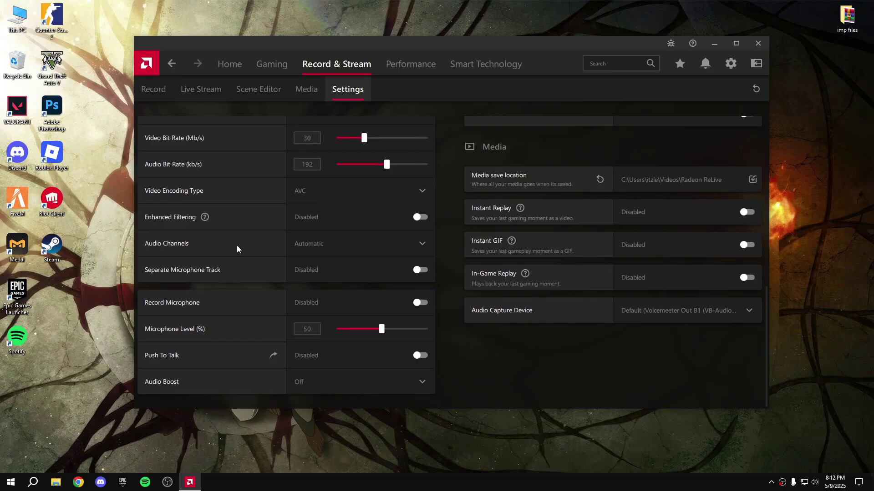
pyautogui.scroll(10, 237, 245)
# Check Performance Settings, Metrics and Tuning (left at Default), then view Smart Technology
pyautogui.click(409, 68)
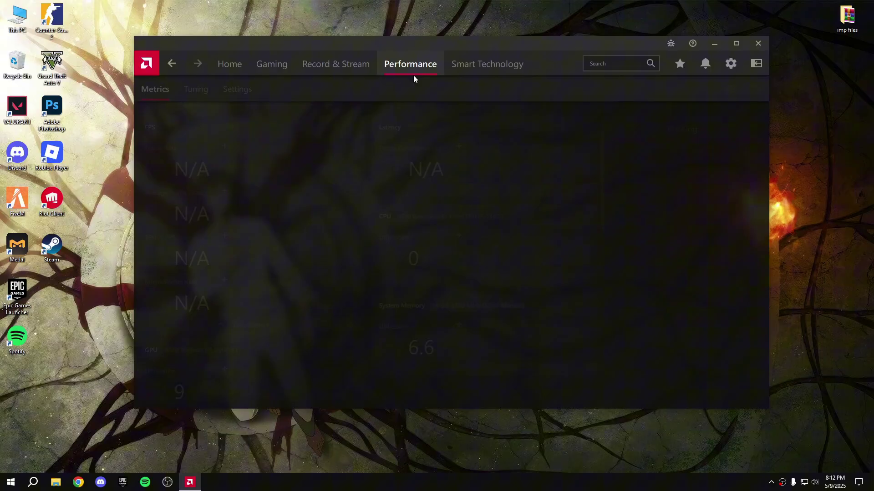
pyautogui.click(248, 90)
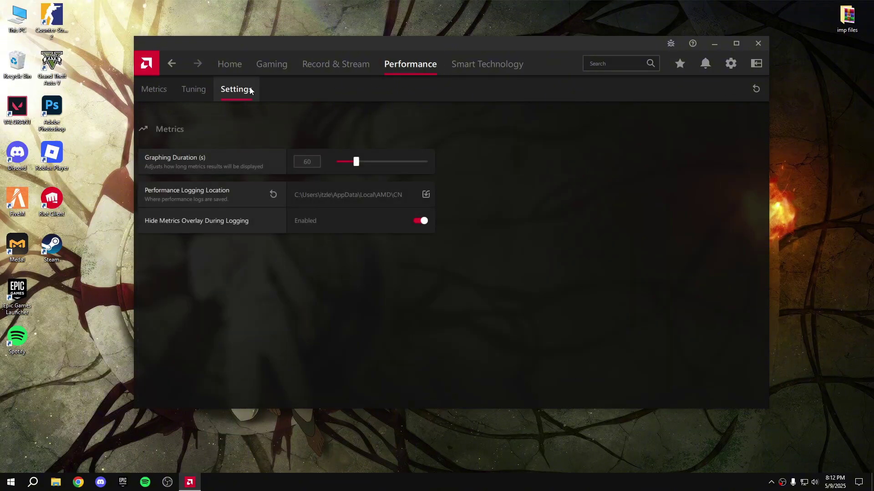
pyautogui.click(192, 90)
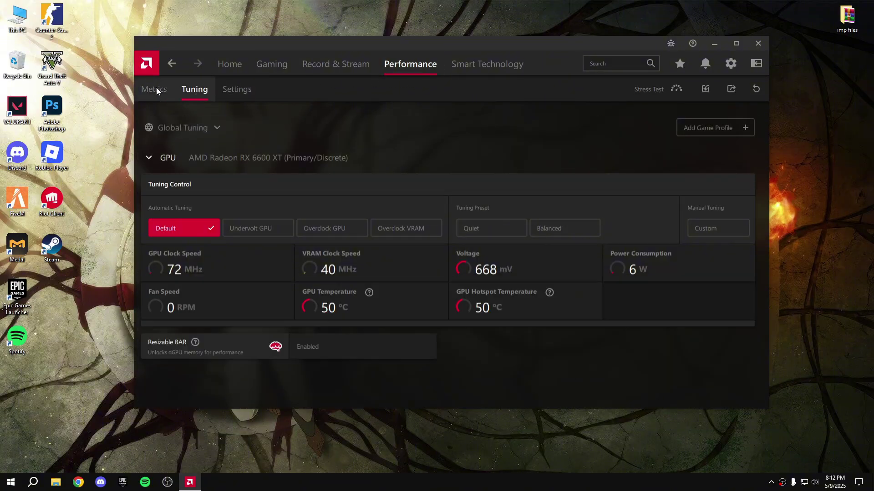
pyautogui.click(156, 90)
pyautogui.click(195, 91)
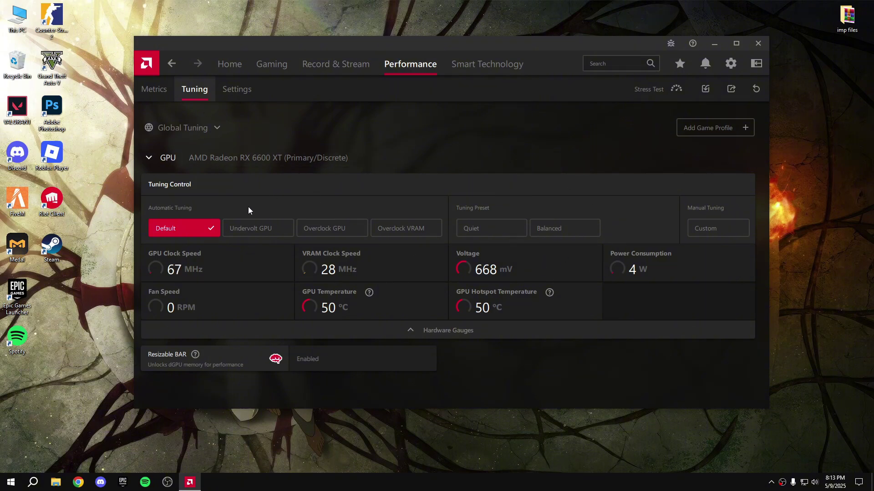
pyautogui.click(476, 68)
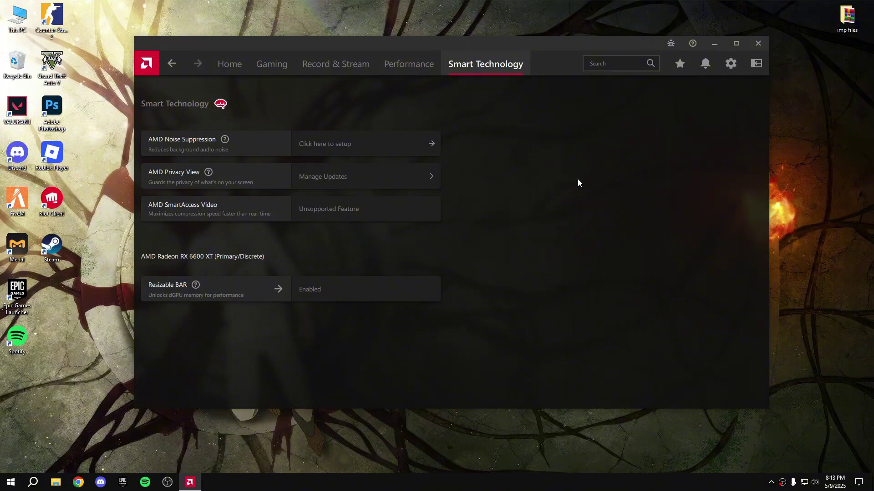
# Review the app's System and Display settings
pyautogui.click(730, 68)
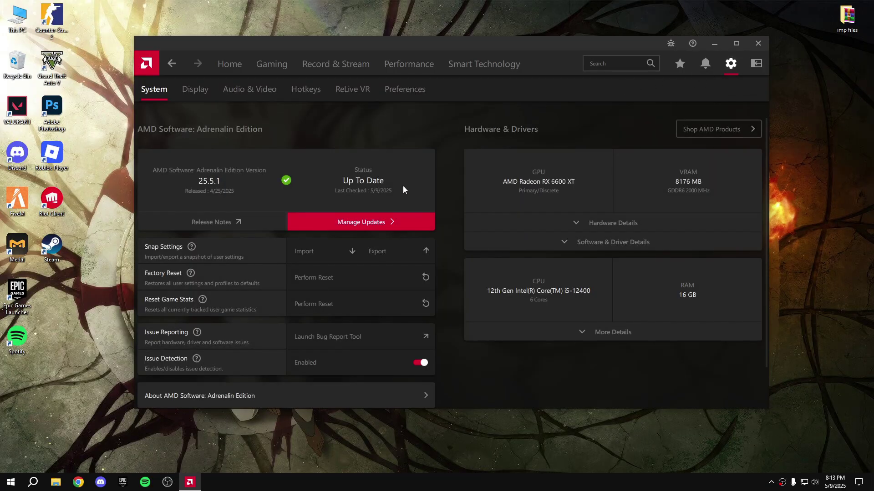
pyautogui.scroll(-2, 411, 199)
pyautogui.scroll(2, 411, 200)
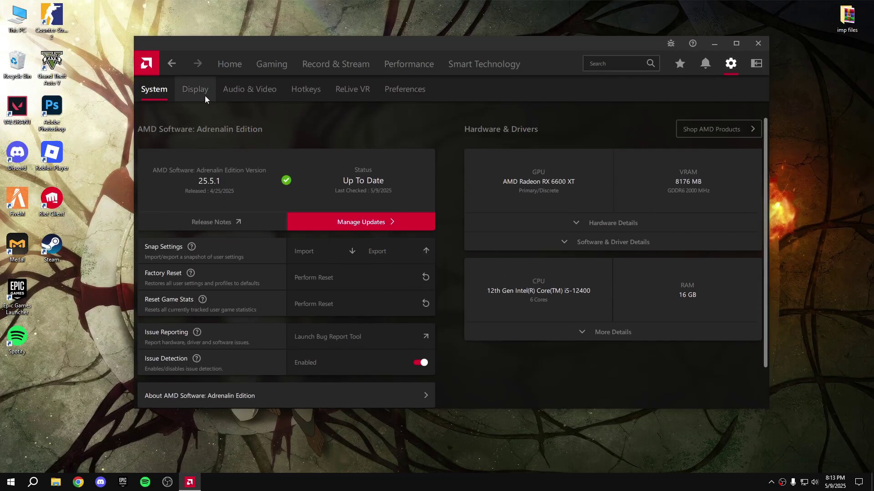
pyautogui.click(205, 96)
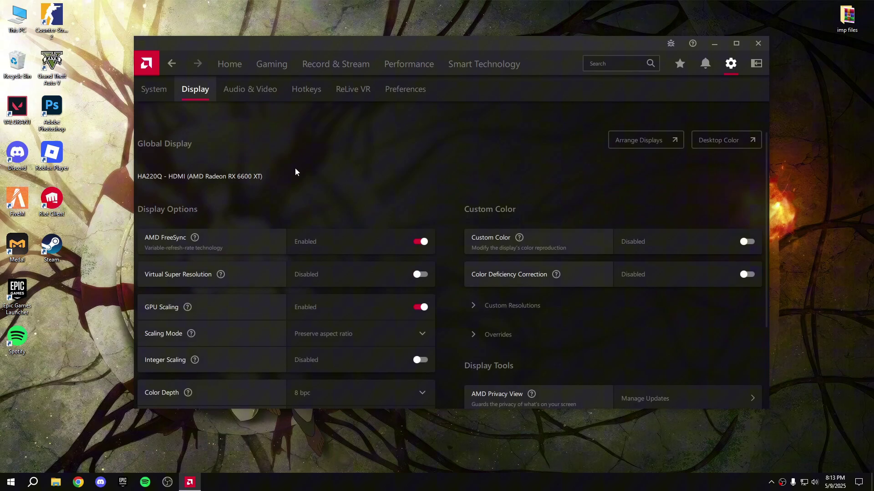
pyautogui.scroll(-2, 291, 175)
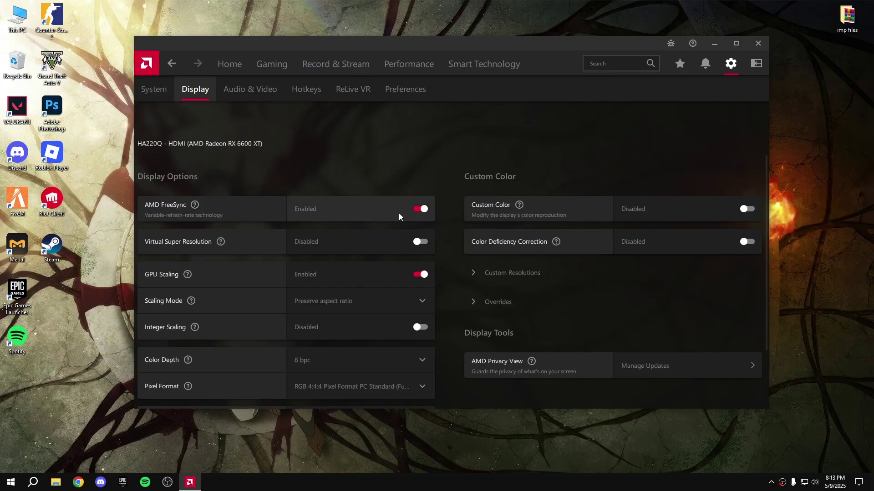
pyautogui.scroll(-2, 385, 212)
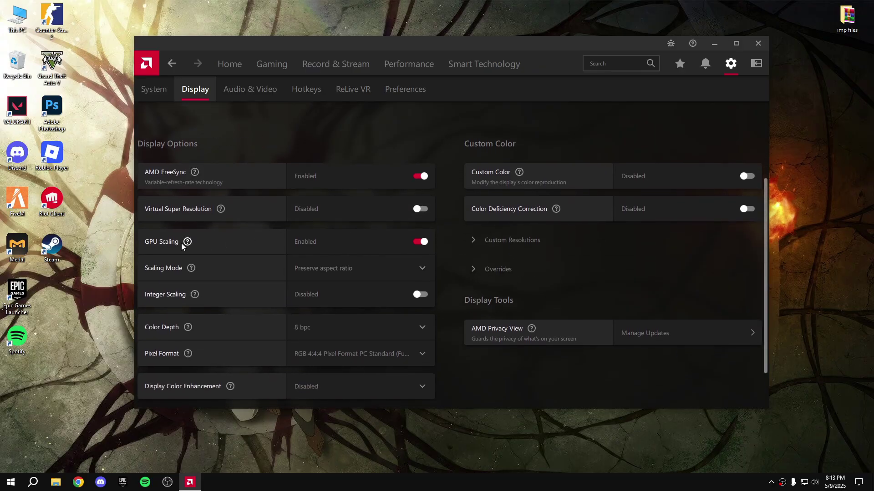
pyautogui.moveTo(187, 243)
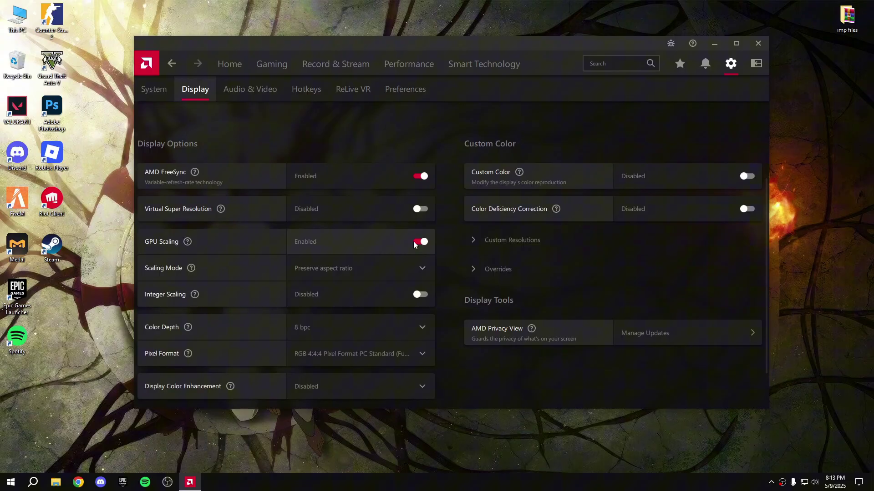
pyautogui.scroll(-3, 413, 241)
pyautogui.scroll(2, 413, 244)
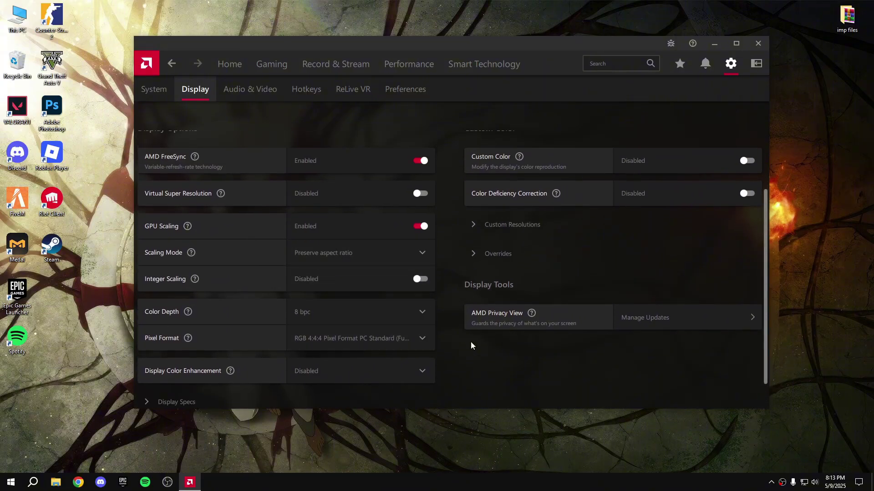
pyautogui.scroll(5, 473, 337)
# Step through Audio & Video, Hotkeys and ReLive VR, ending on Preferences with overlay, ads and notifications disabled
pyautogui.click(251, 92)
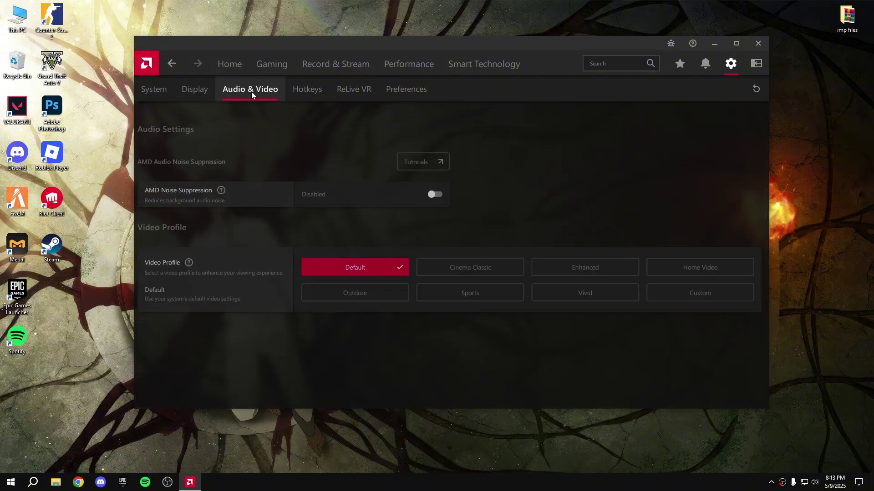
pyautogui.click(319, 93)
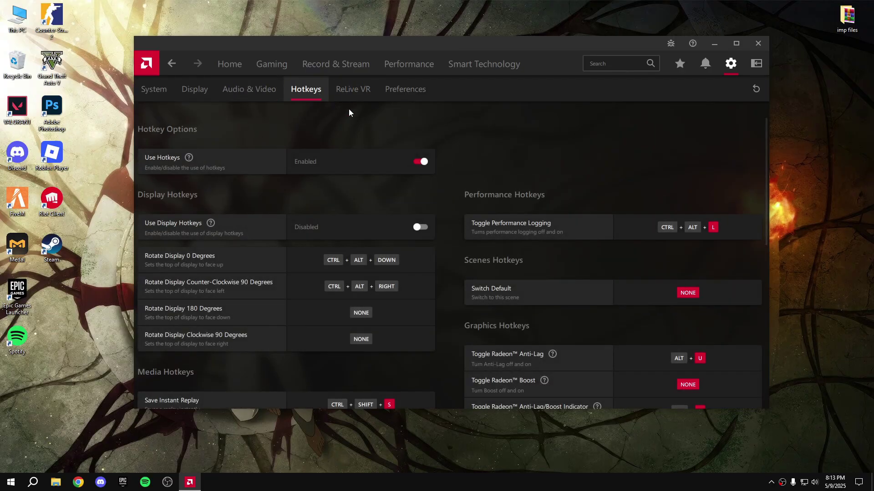
pyautogui.click(347, 97)
pyautogui.click(408, 91)
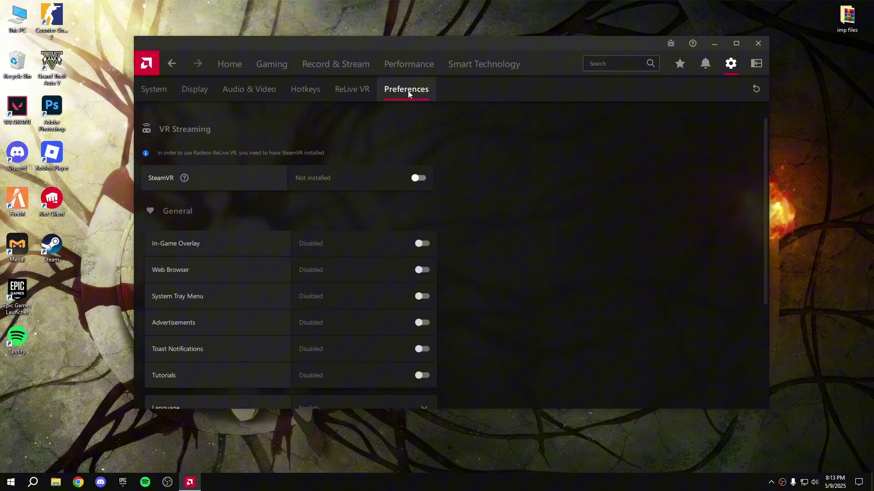
pyautogui.scroll(-3, 323, 225)
pyautogui.scroll(3, 333, 258)
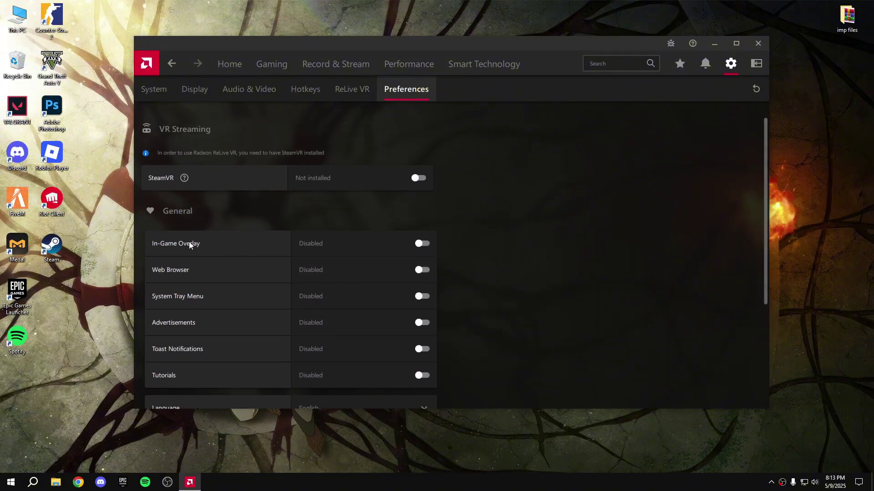
pyautogui.scroll(-1, 207, 296)
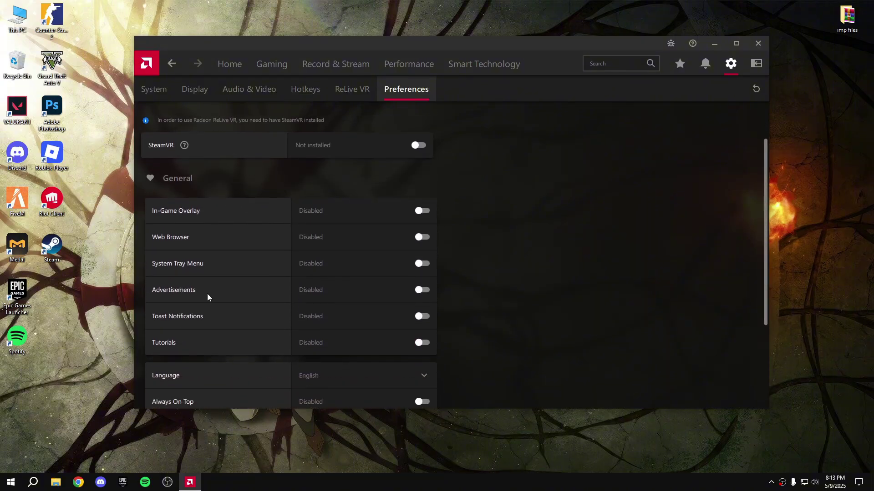
pyautogui.scroll(-4, 209, 292)
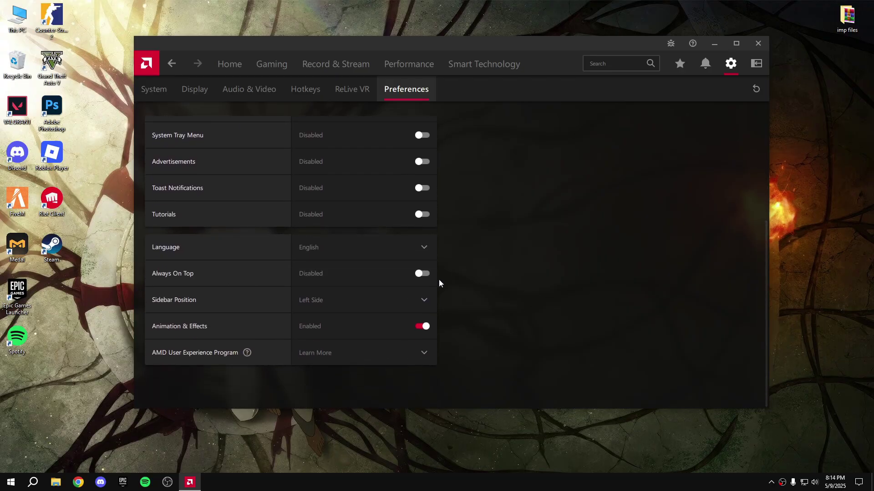
pyautogui.scroll(5, 212, 265)
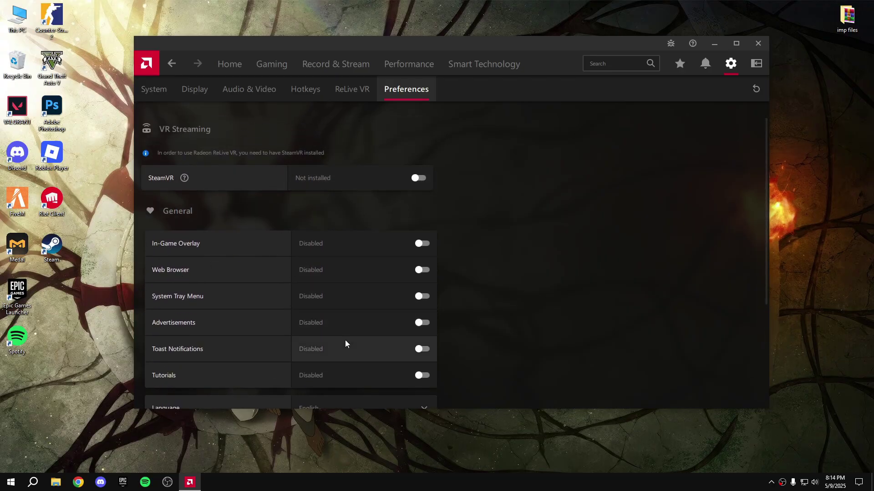
pyautogui.scroll(-5, 359, 318)
pyautogui.scroll(5, 353, 325)
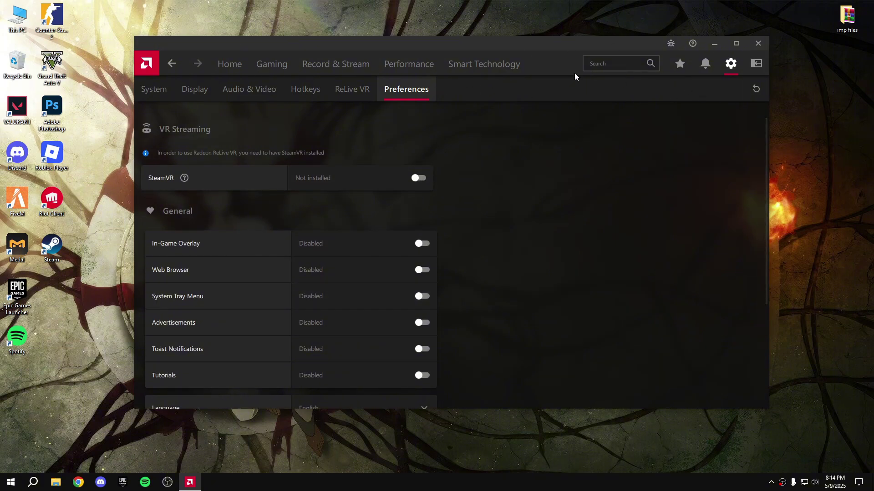
# Close AMD Software, then extract the AMD Optimization Pack archive on the desktop and open its folder
pyautogui.click(758, 43)
pyautogui.hotkey('ctrl', 'v')
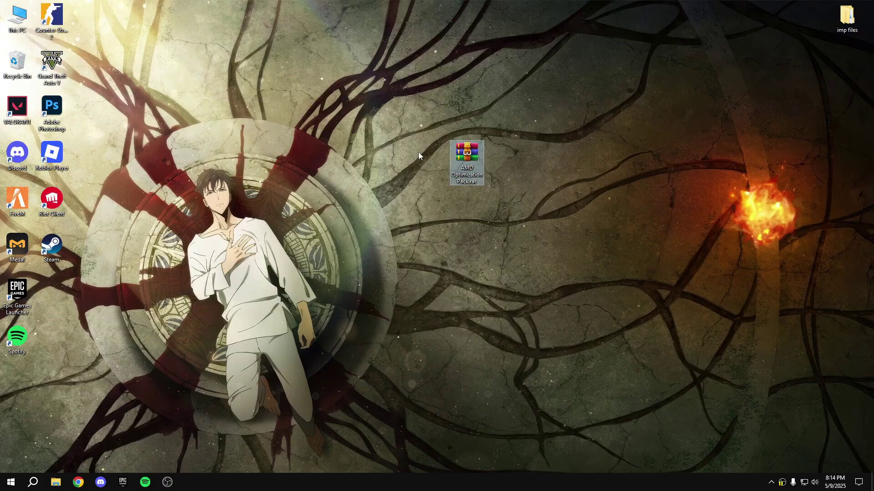
pyautogui.rightClick(459, 168)
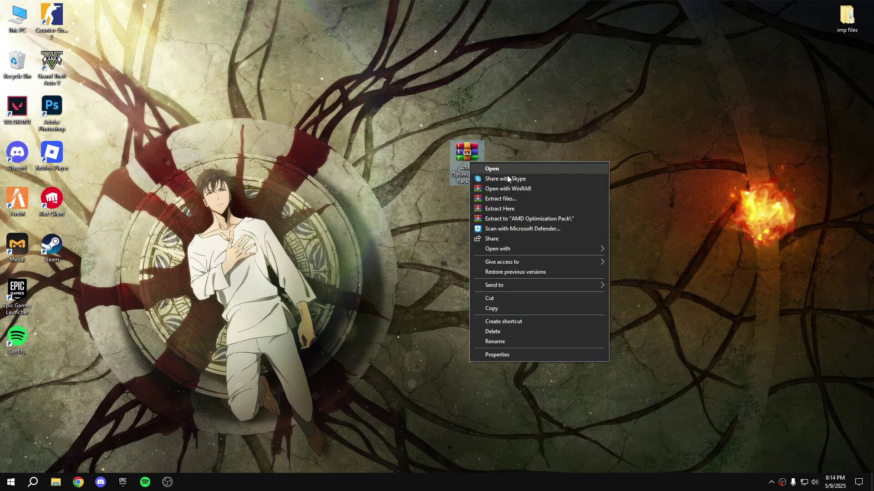
pyautogui.click(496, 209)
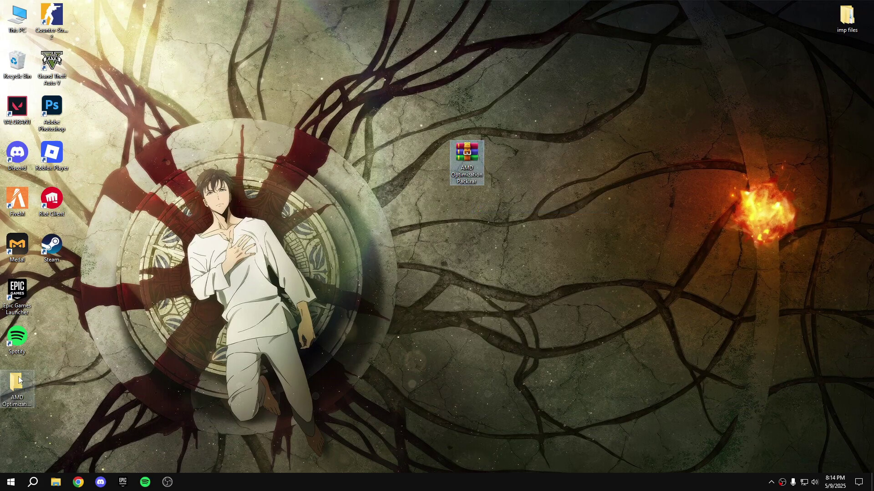
pyautogui.moveTo(19, 379); pyautogui.dragTo(505, 164)
pyautogui.doubleClick(503, 162)
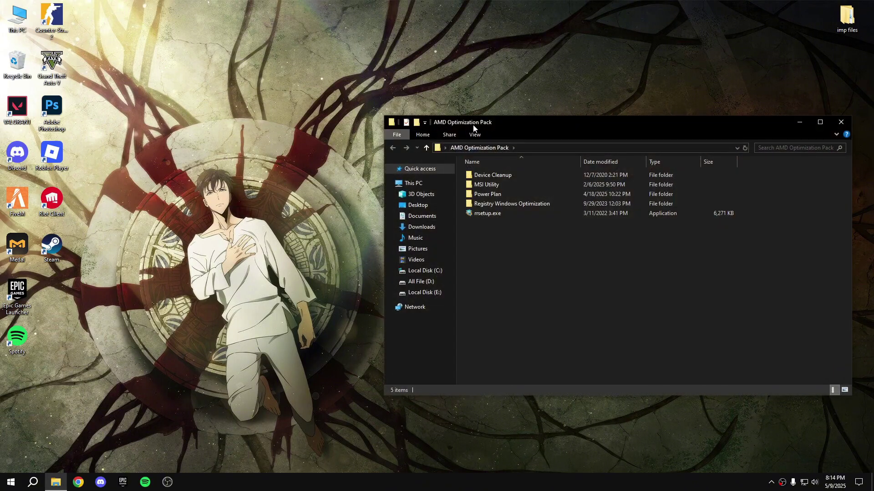
pyautogui.moveTo(473, 124); pyautogui.dragTo(350, 116)
# Run DeviceCleanup.exe as administrator and remove all non-present devices
pyautogui.doubleClick(370, 164)
pyautogui.click(379, 176)
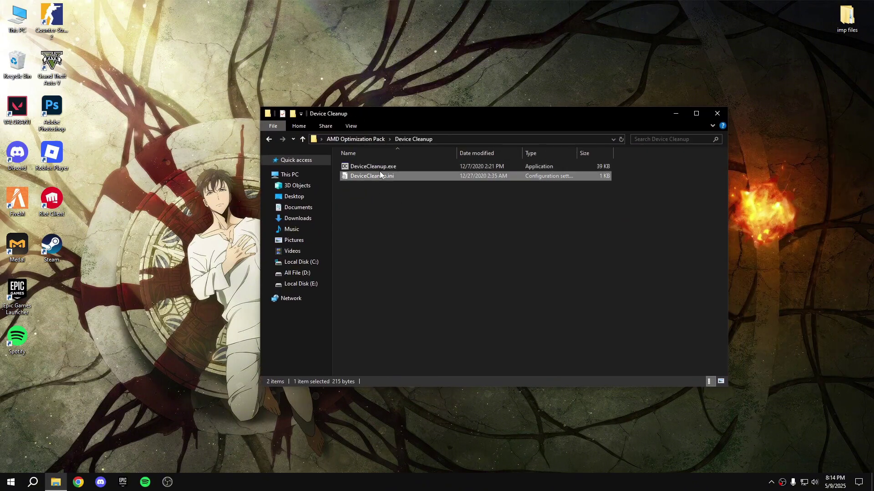
pyautogui.rightClick(373, 168)
pyautogui.click(412, 181)
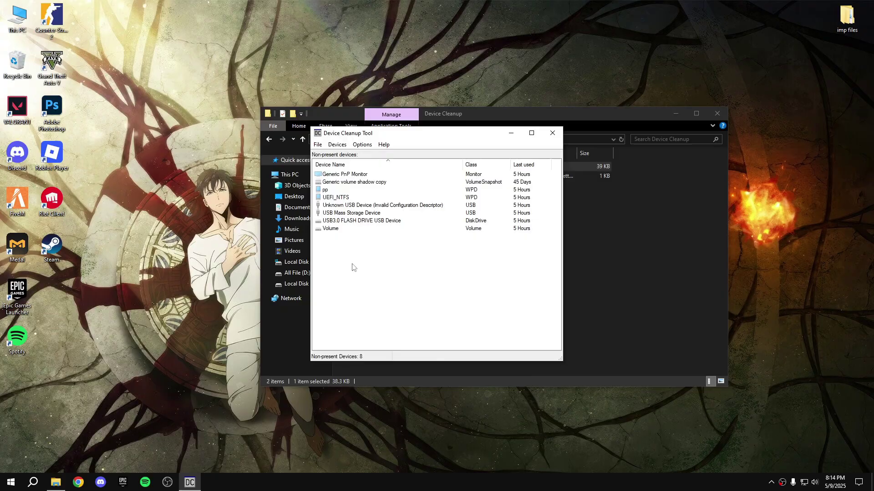
pyautogui.moveTo(353, 268); pyautogui.dragTo(302, 154)
pyautogui.rightClick(337, 179)
pyautogui.click(381, 185)
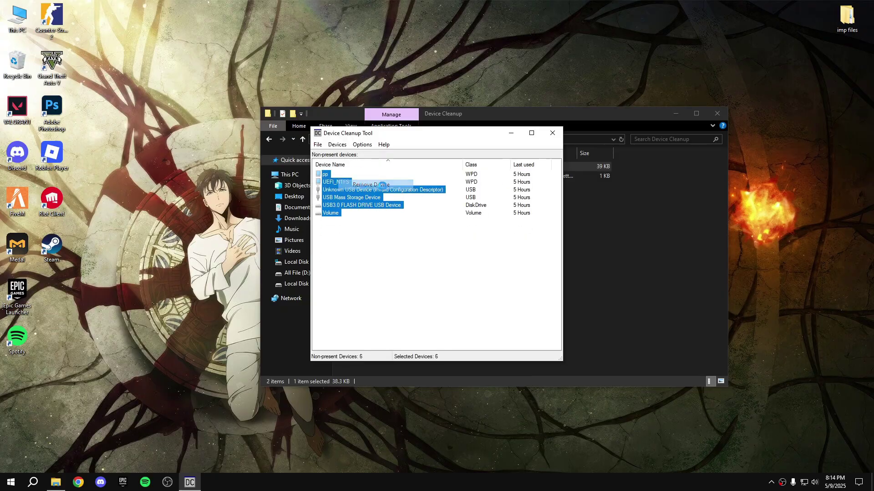
# Close Device Cleanup and run MSI_util_v3.exe from the MSI Utility folder as administrator
pyautogui.click(553, 133)
pyautogui.press('BackSpace')
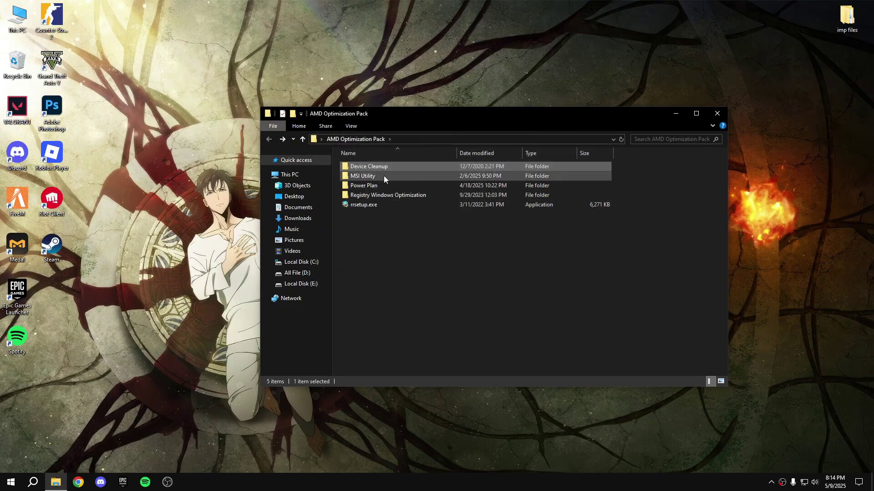
pyautogui.doubleClick(383, 175)
pyautogui.rightClick(376, 164)
pyautogui.click(418, 182)
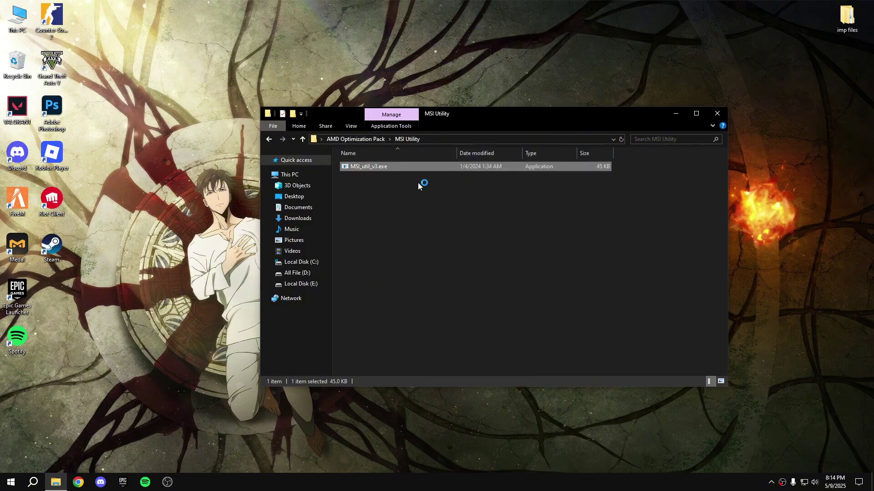
pyautogui.moveTo(318, 46); pyautogui.dragTo(506, 87)
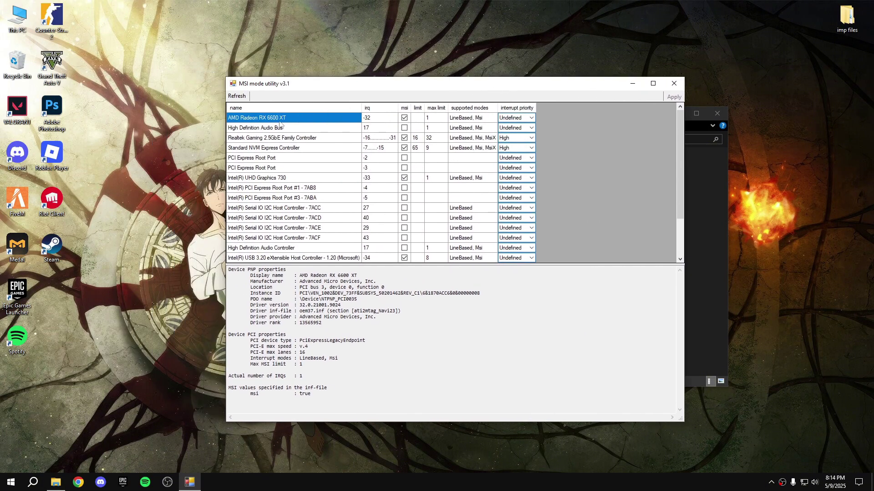
# Set the Radeon RX 6600 XT interrupt priority to High, apply it, and close the utility
pyautogui.click(404, 118)
pyautogui.click(520, 119)
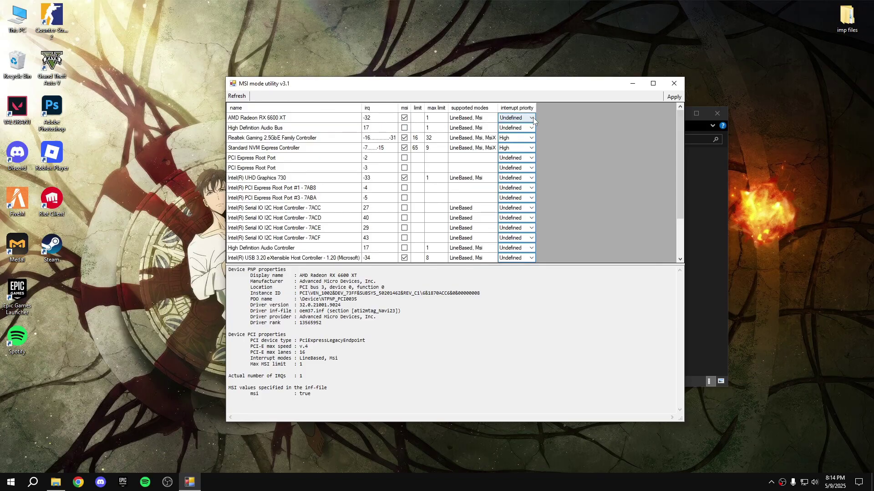
pyautogui.click(520, 119)
pyautogui.click(512, 145)
pyautogui.click(673, 97)
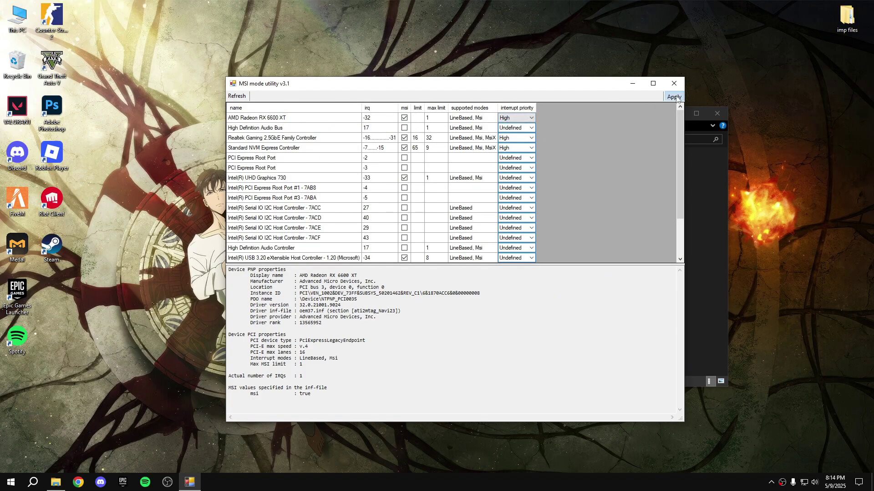
pyautogui.click(673, 83)
# Run the Havocfps power plan script as administrator, bypassing the block, then view the power plans
pyautogui.doubleClick(376, 186)
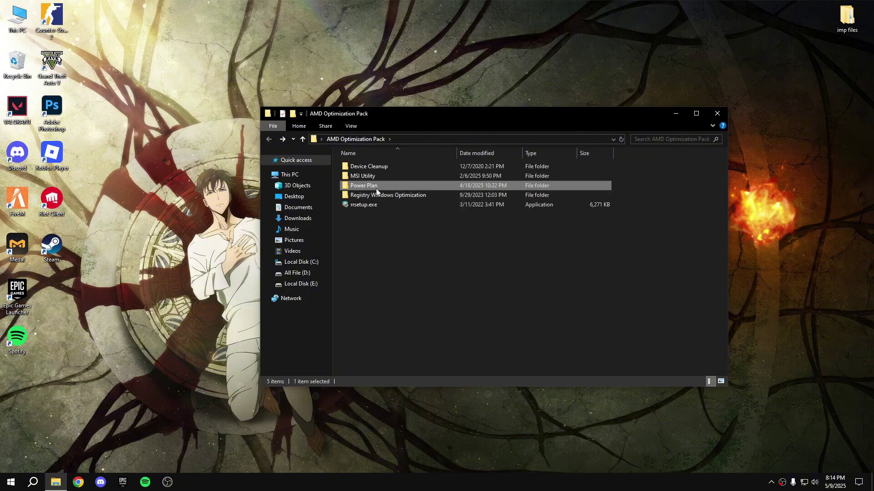
pyautogui.click(371, 167)
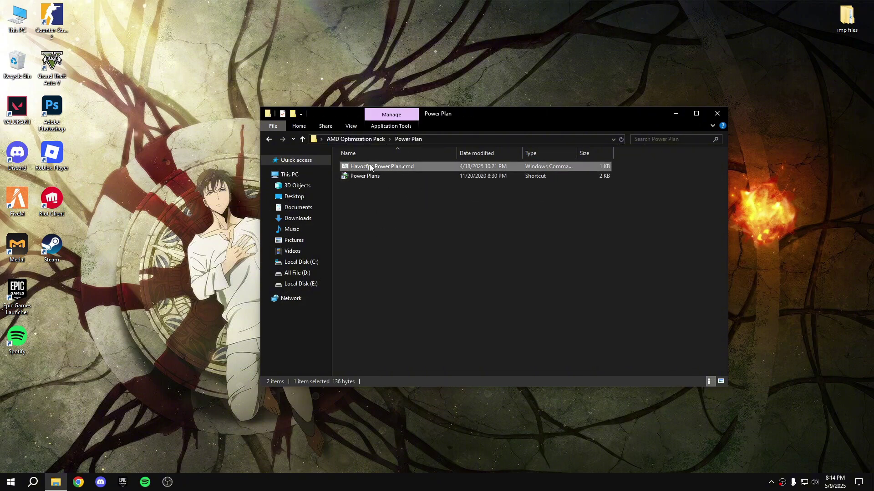
pyautogui.rightClick(369, 167)
pyautogui.click(382, 202)
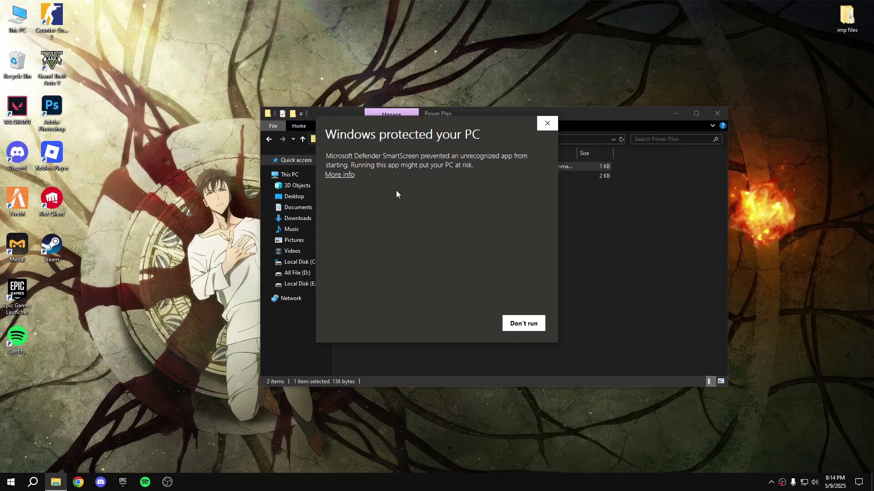
pyautogui.click(349, 176)
pyautogui.click(481, 321)
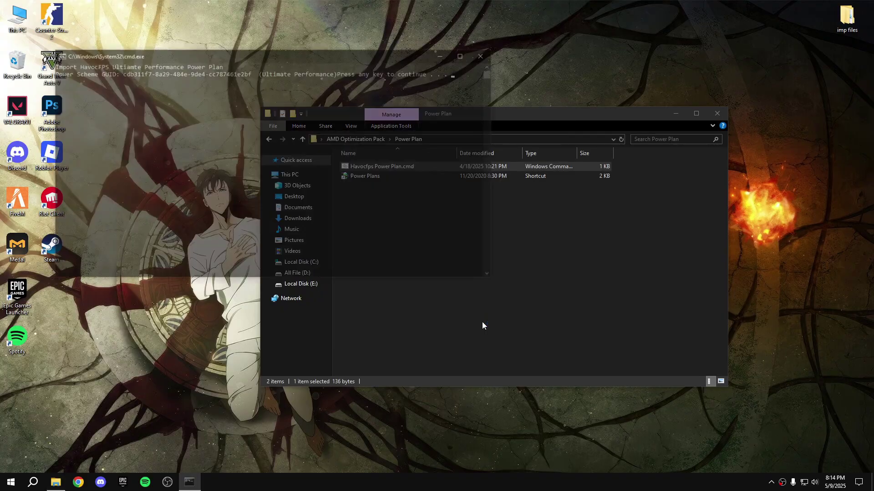
pyautogui.moveTo(332, 62); pyautogui.dragTo(501, 123)
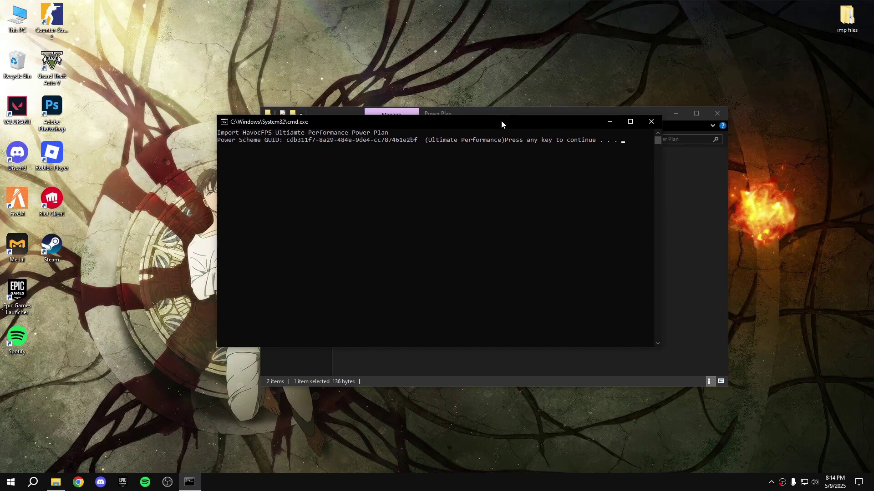
pyautogui.press('Return')
pyautogui.doubleClick(373, 176)
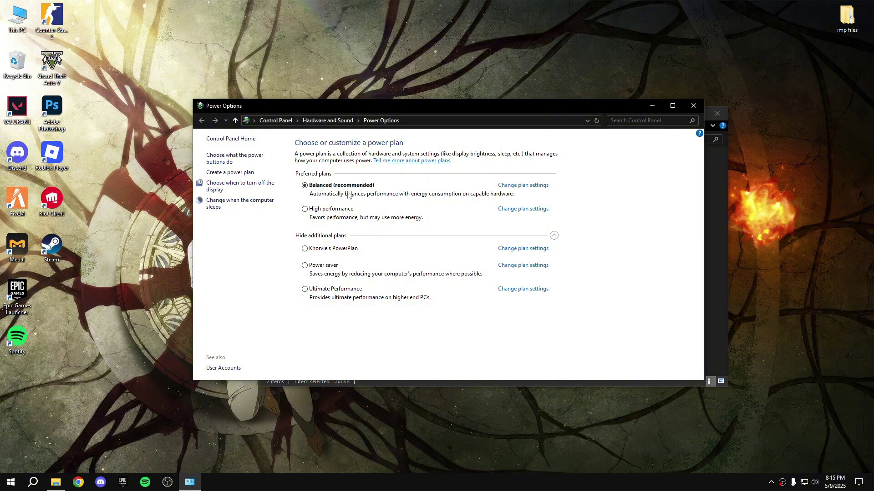
# Select all seven .reg files in the Registry Windows Optimization folder and merge them
pyautogui.click(693, 106)
pyautogui.press('BackSpace')
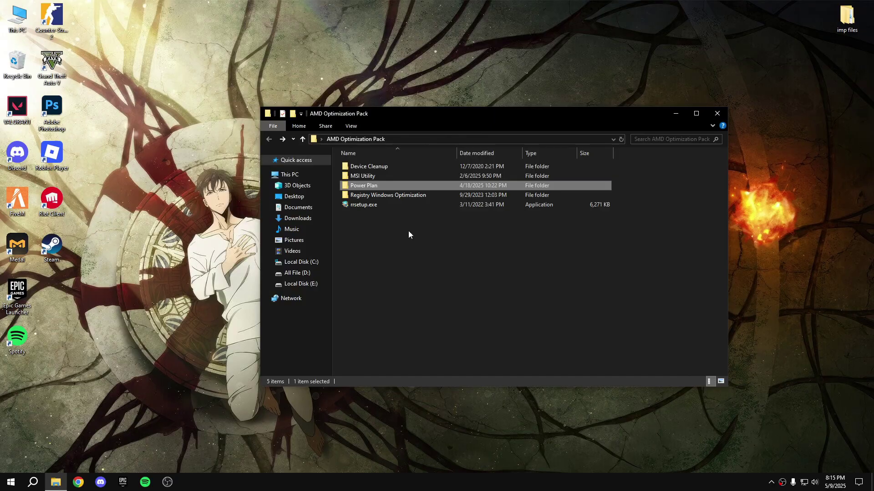
pyautogui.doubleClick(384, 197)
pyautogui.moveTo(404, 267); pyautogui.dragTo(390, 179)
pyautogui.rightClick(390, 180)
pyautogui.click(408, 184)
# Approve each registry merge prompt and acknowledge every success message
pyautogui.click(506, 258)
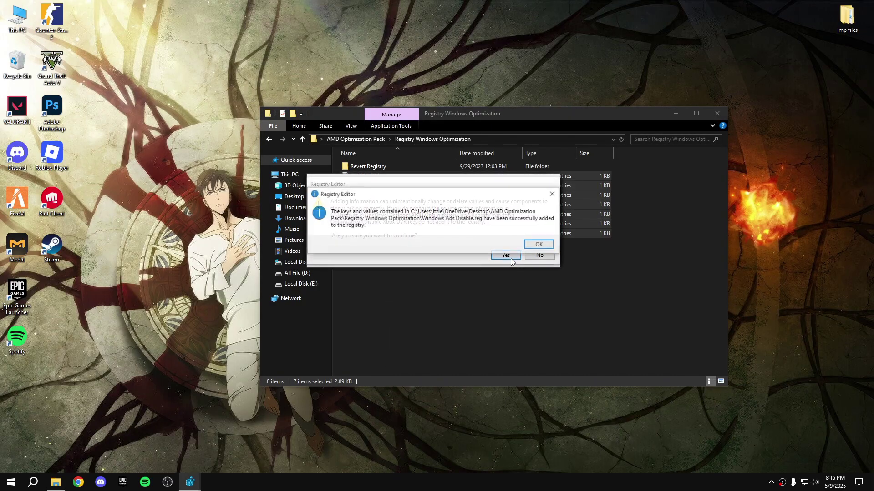
pyautogui.click(538, 244)
pyautogui.click(505, 256)
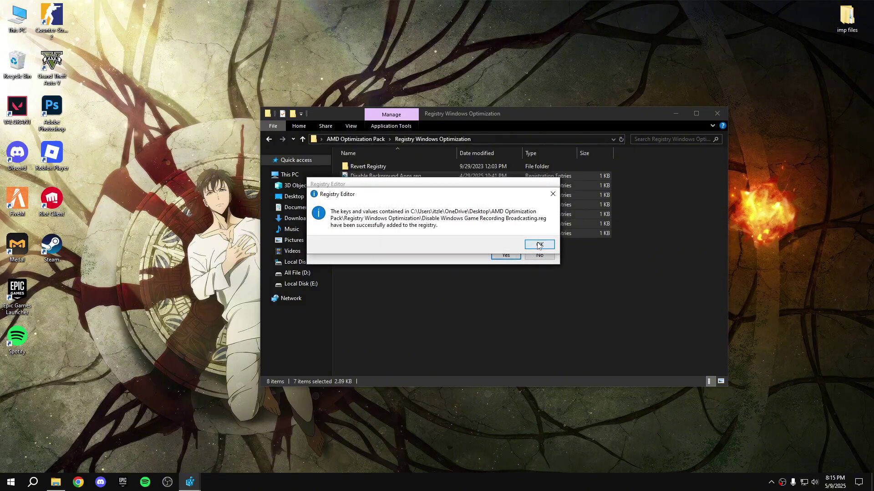
pyautogui.click(537, 243)
pyautogui.click(506, 255)
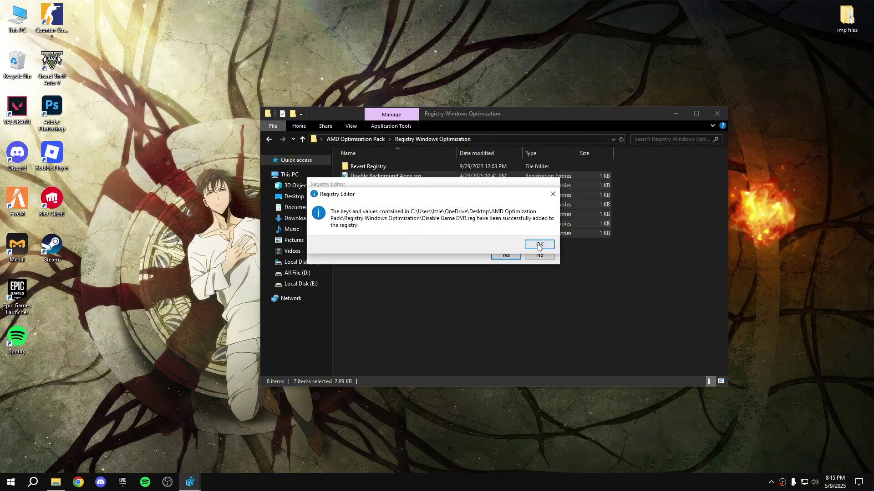
pyautogui.click(538, 245)
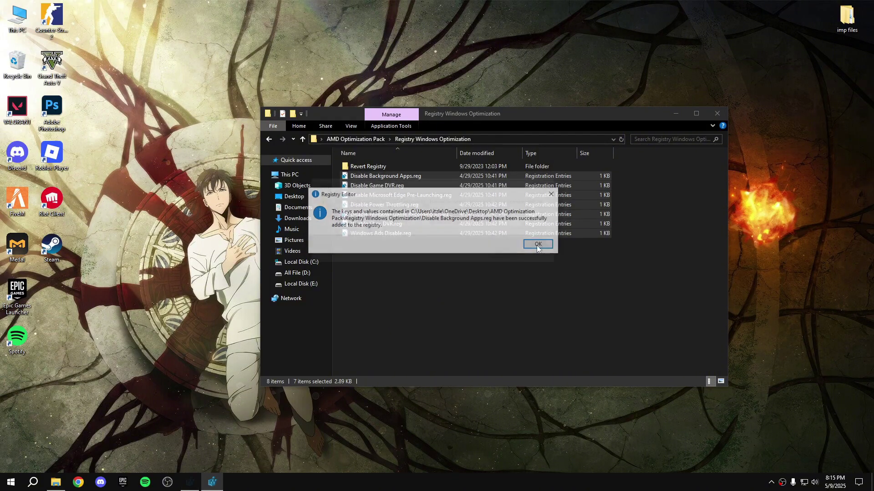
# Look over the Revert Registry files, then return to the AMD Optimization Pack folder
pyautogui.doubleClick(386, 167)
pyautogui.moveTo(378, 247); pyautogui.dragTo(383, 165)
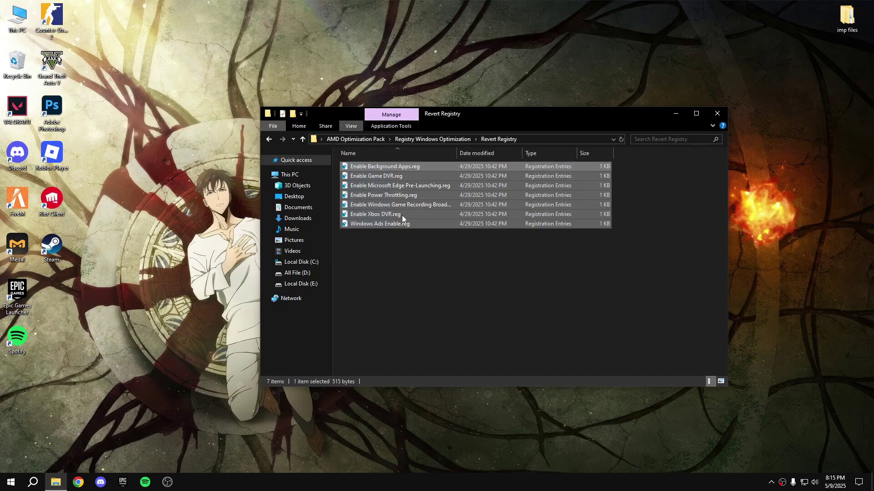
pyautogui.click(403, 255)
pyautogui.press('BackSpace')
pyautogui.press('BackSpace')
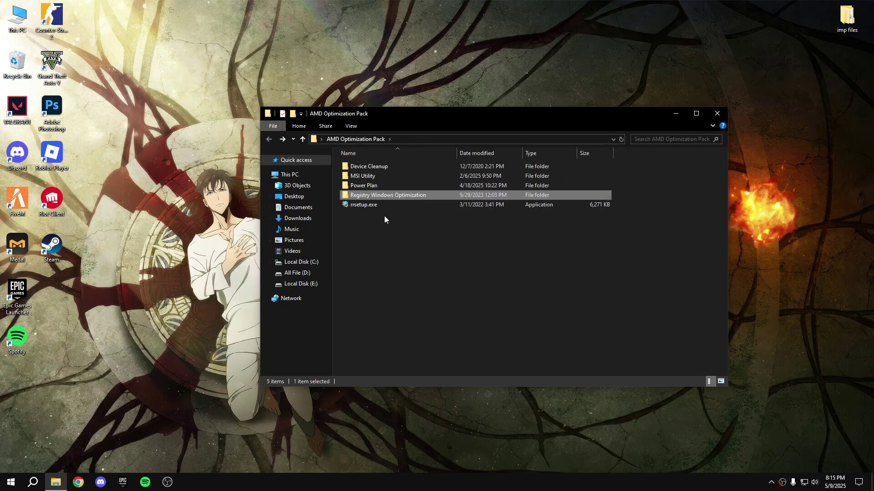
# Install Registry Repair from rrsetup.exe with the licence accepted and the default location
pyautogui.doubleClick(375, 208)
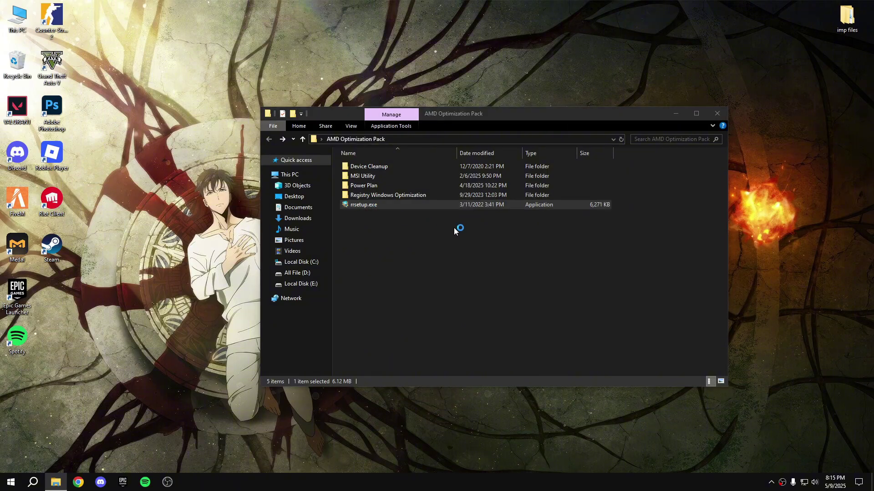
pyautogui.click(676, 113)
pyautogui.click(473, 315)
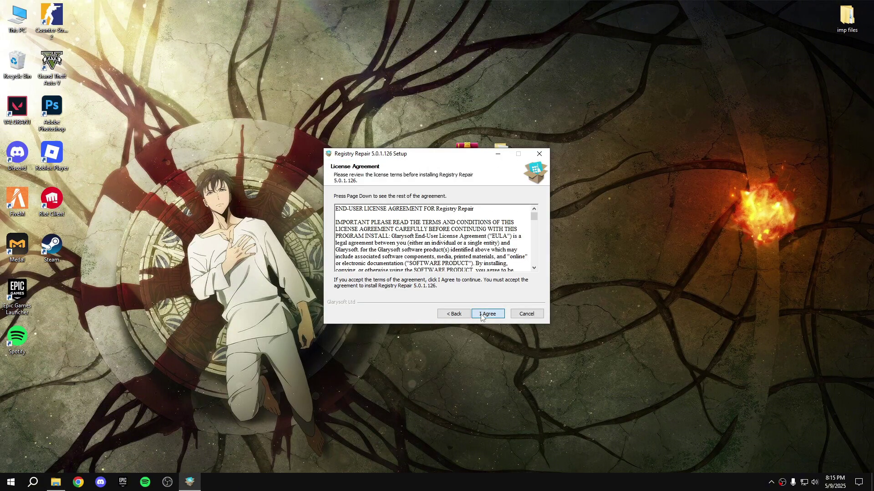
pyautogui.click(473, 314)
pyautogui.click(474, 312)
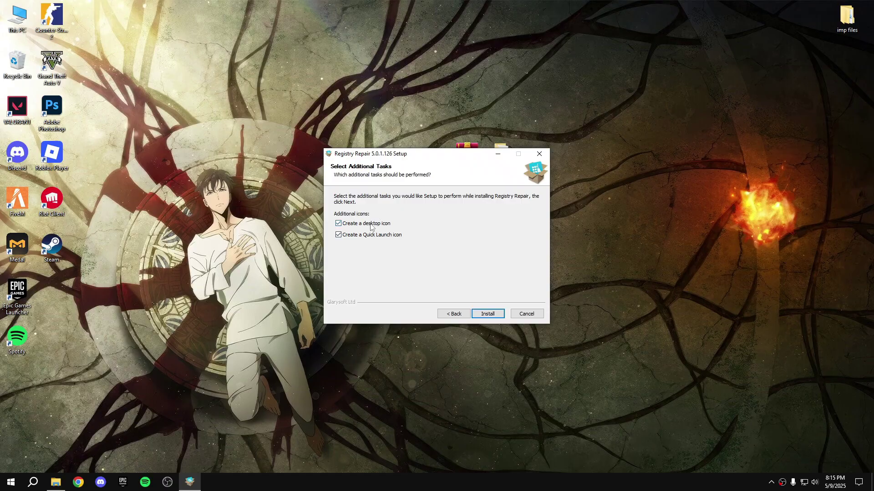
pyautogui.click(485, 314)
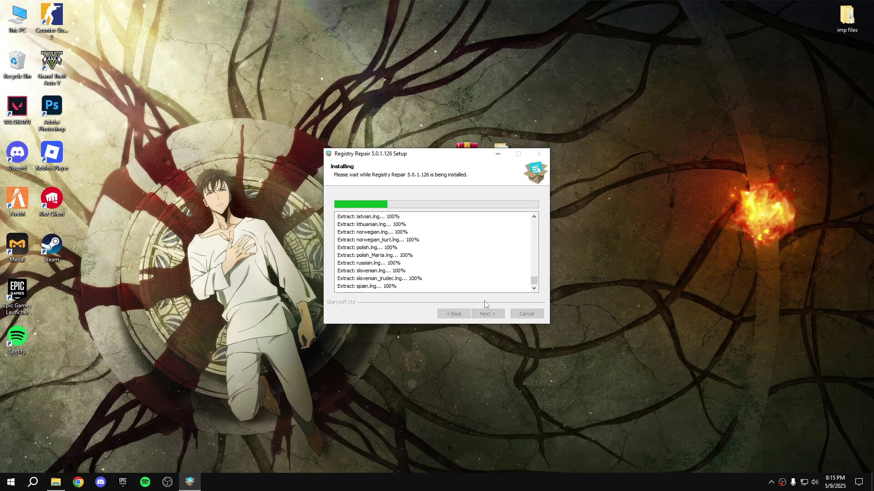
pyautogui.click(482, 314)
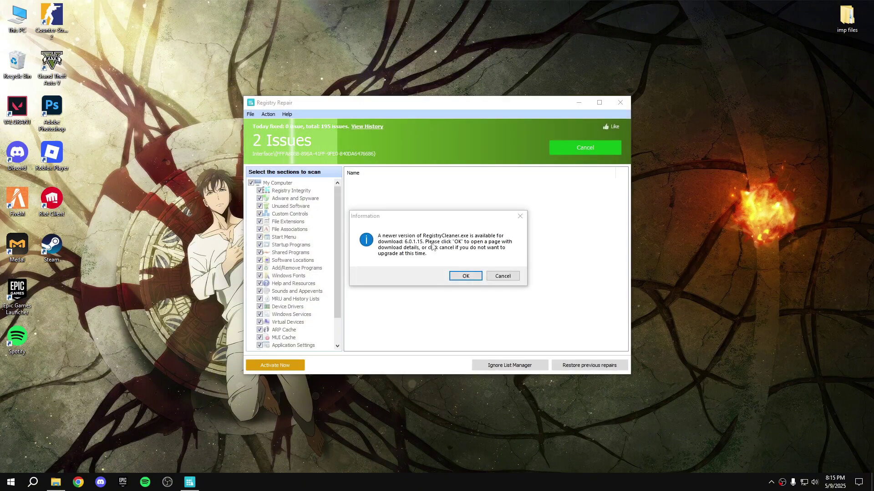
# Decline the update offer, repair the two registry issues found, and close Registry Repair
pyautogui.click(503, 274)
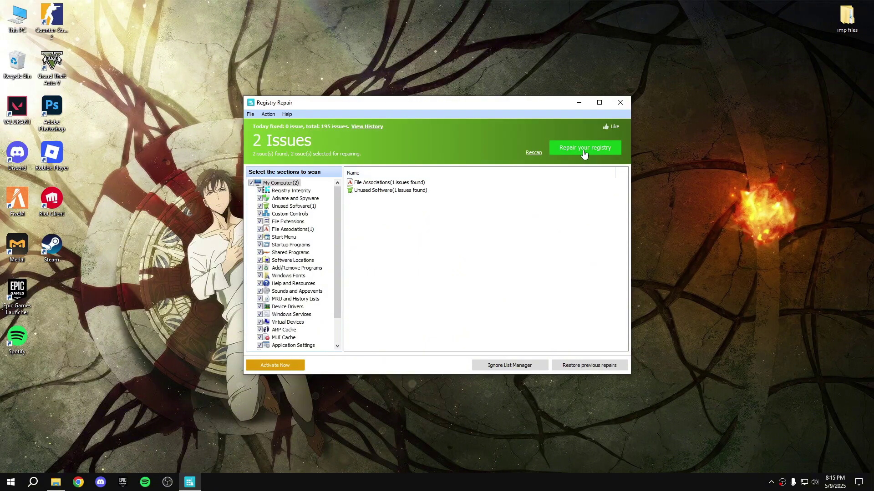
pyautogui.click(568, 148)
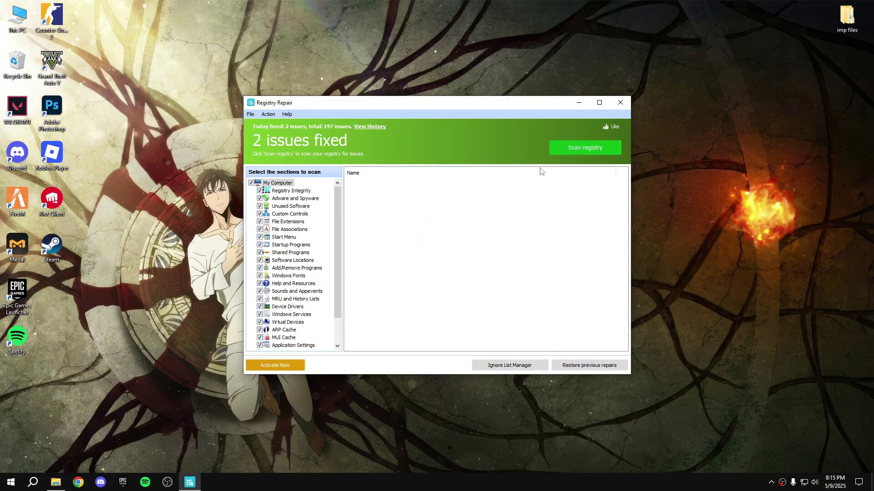
pyautogui.click(620, 102)
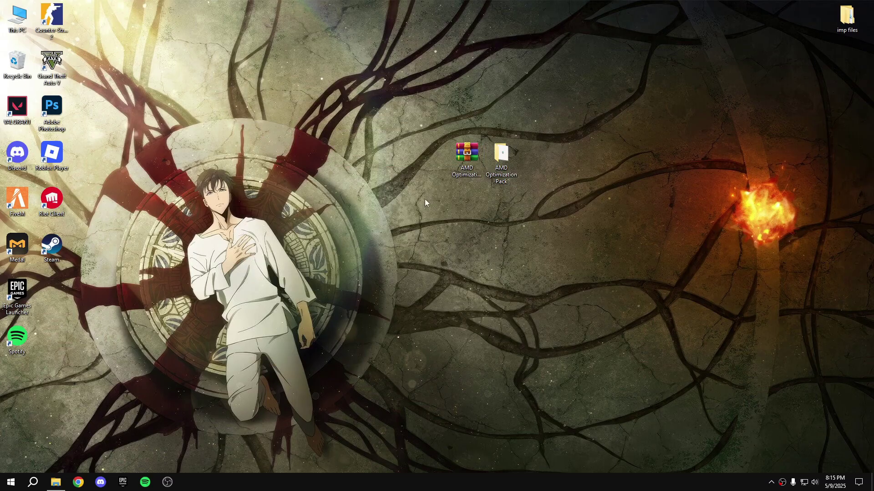